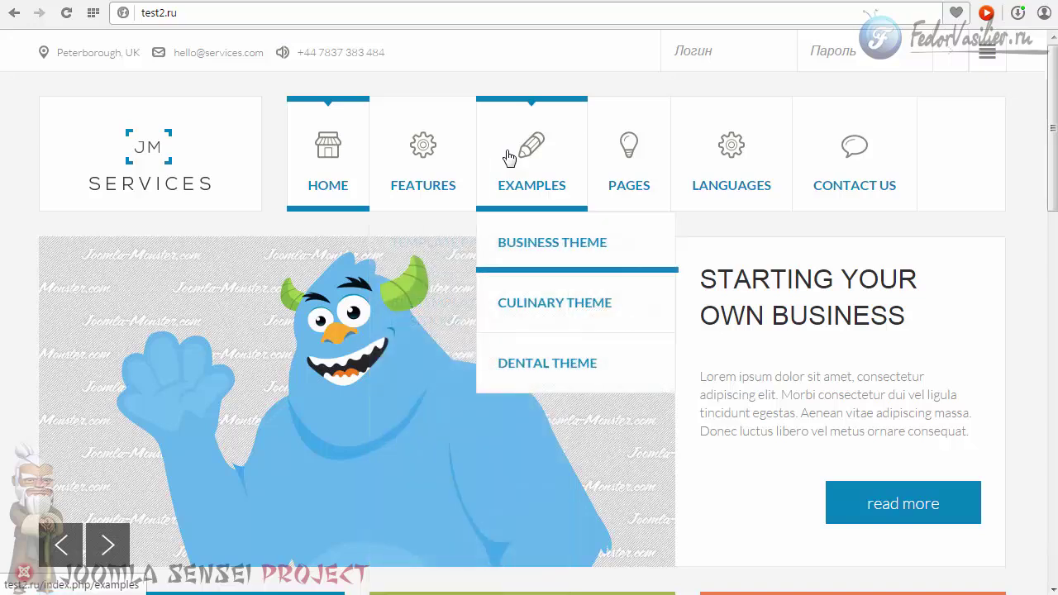
# - Examine the dropdown submenus of the main navigation on the test2.ru demo site
pyautogui.moveTo(704, 151)
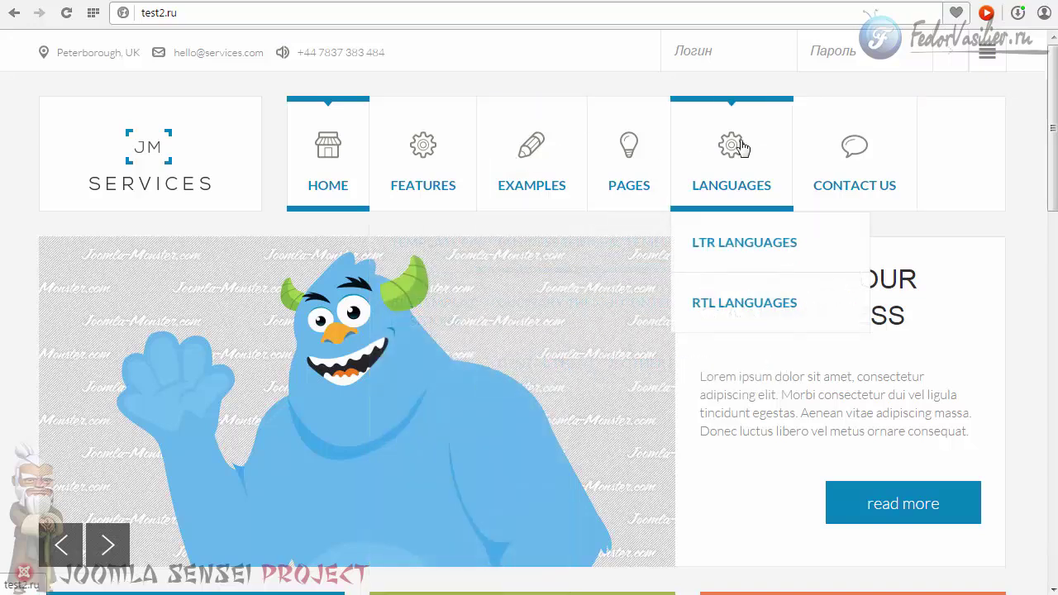
pyautogui.moveTo(646, 152)
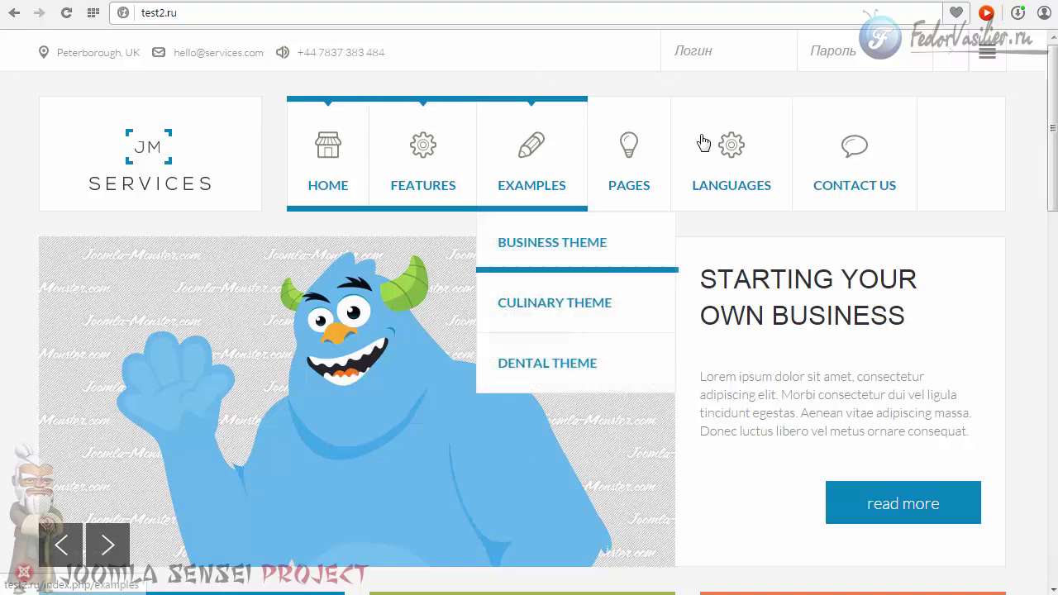
pyautogui.moveTo(1052, 148)
pyautogui.mouseDown()
pyautogui.moveTo(1055, 254)
pyautogui.moveTo(1055, 147)
pyautogui.mouseUp()
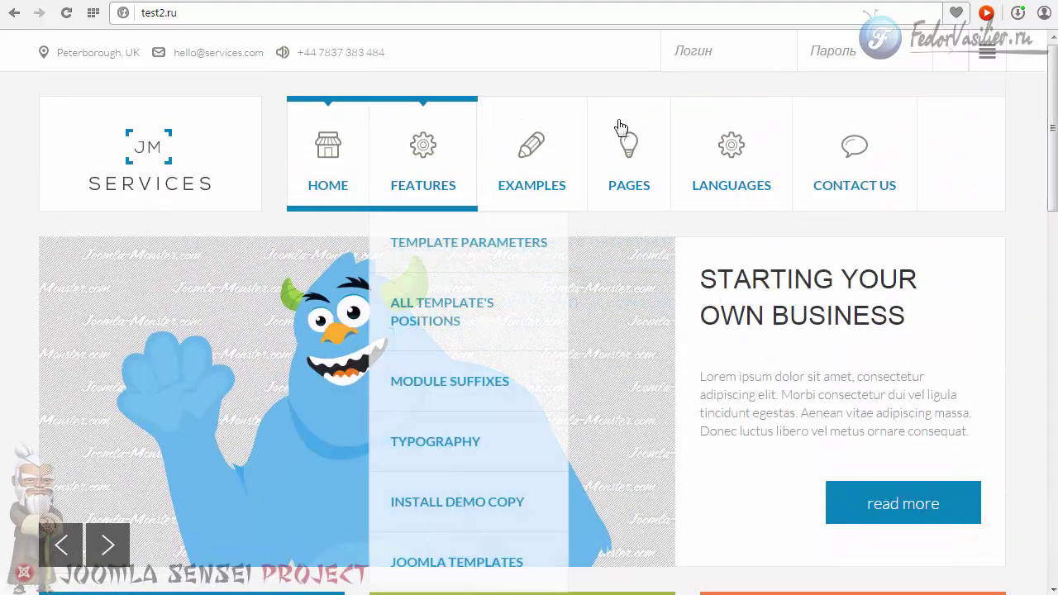
pyautogui.moveTo(778, 155)
pyautogui.moveTo(502, 135)
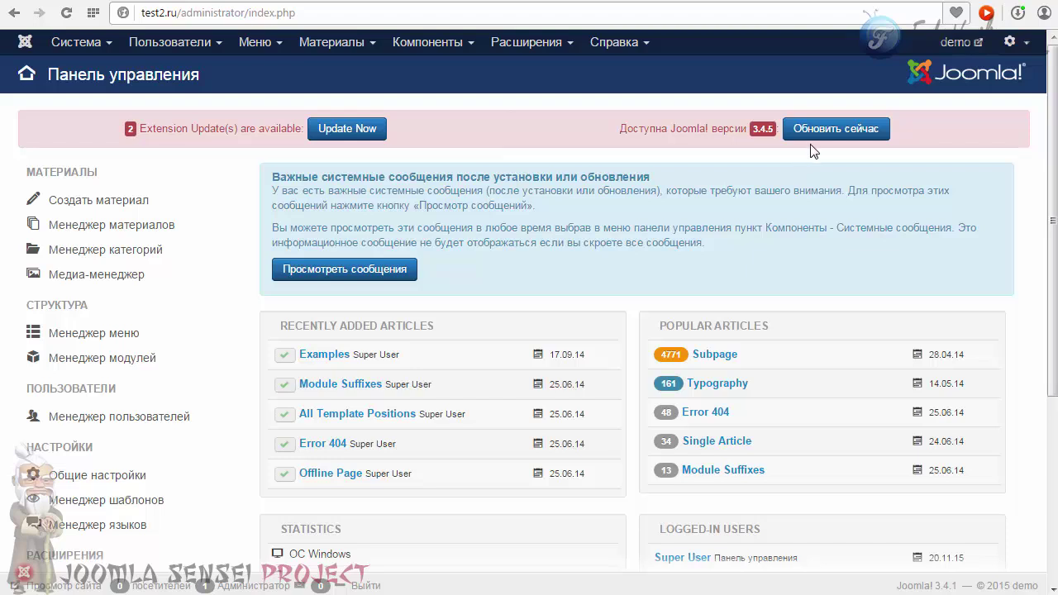
# - Open the available extension updates from the test2.ru admin dashboard and update the EF4 Joomla Monster Framework plugin
pyautogui.moveTo(619, 130); pyautogui.dragTo(731, 132)
pyautogui.moveTo(135, 140); pyautogui.dragTo(438, 129)
pyautogui.click(438, 129)
pyautogui.moveTo(1043, 281)
pyautogui.mouseDown()
pyautogui.moveTo(1047, 265)
pyautogui.moveTo(1044, 282)
pyautogui.mouseUp()
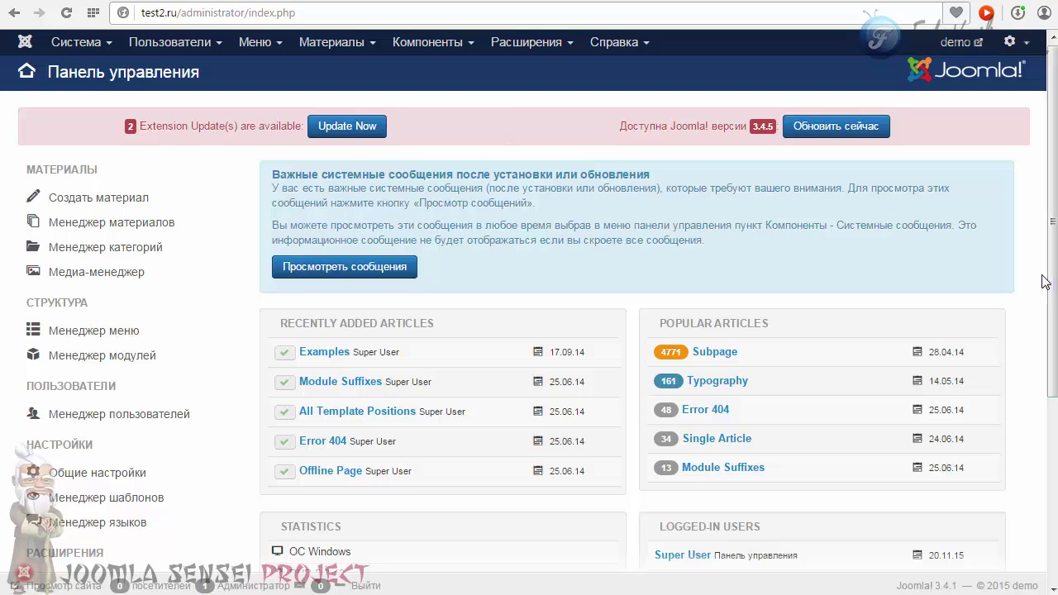
pyautogui.click(336, 133)
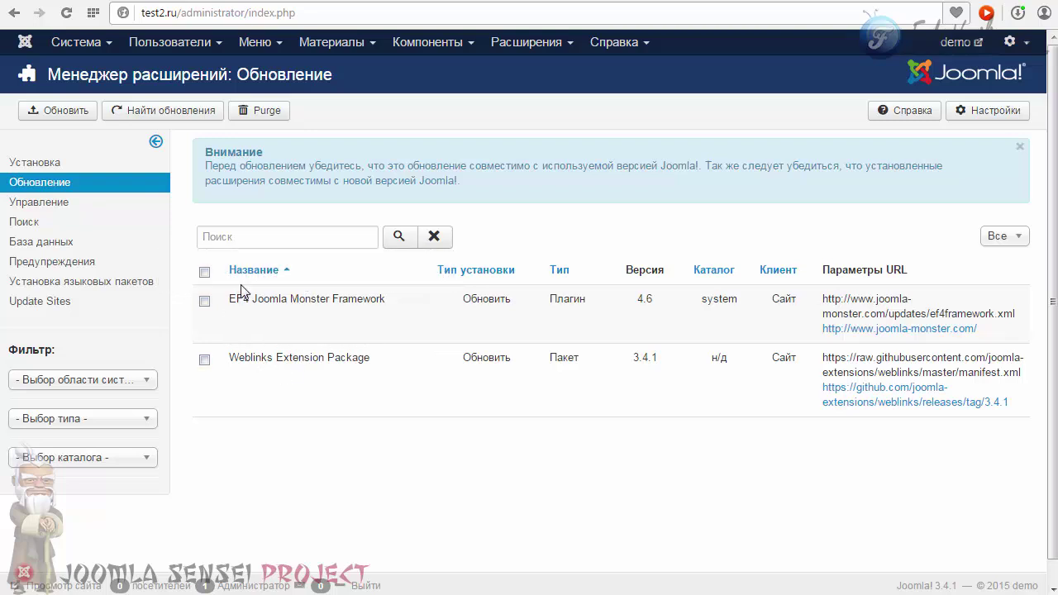
pyautogui.click(204, 301)
pyautogui.click(59, 111)
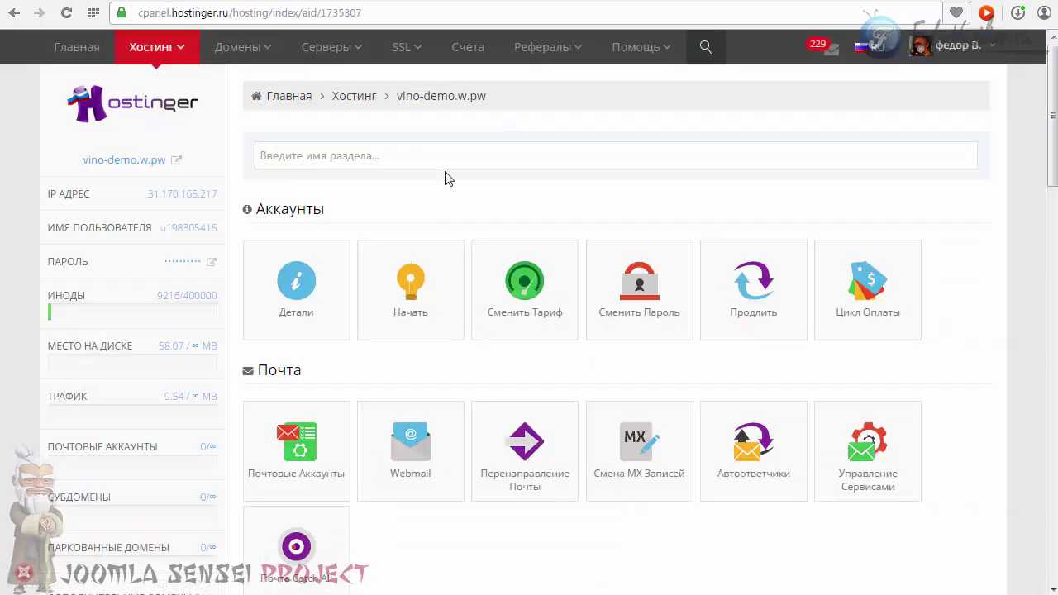
# - Switch to the Hostinger panel for vino-demo.w.pw and open the backups page (Бэкапы) from the files section
pyautogui.moveTo(1052, 132); pyautogui.dragTo(1049, 339)
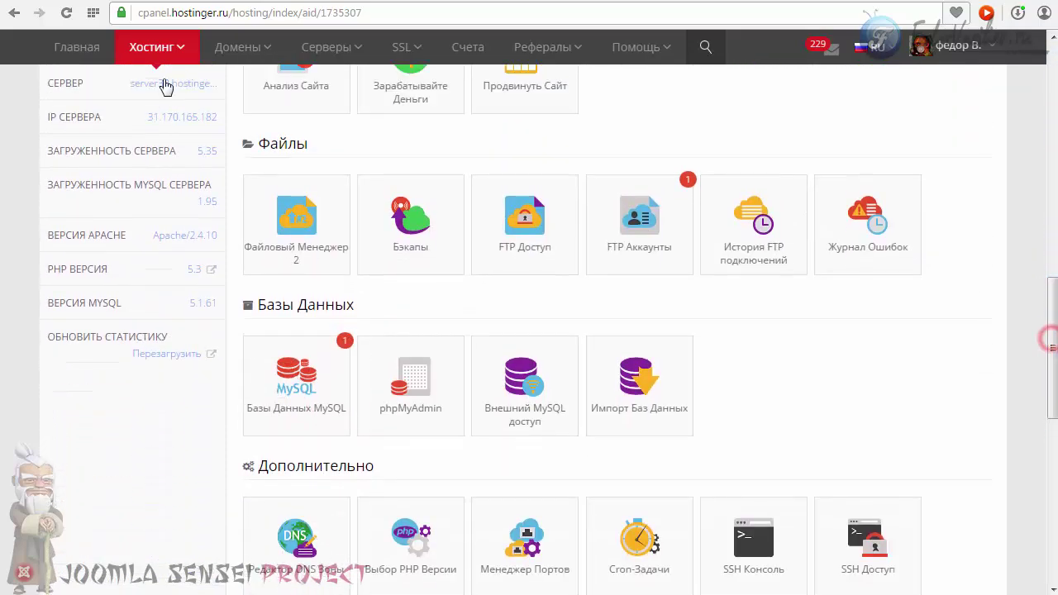
pyautogui.doubleClick(333, 149)
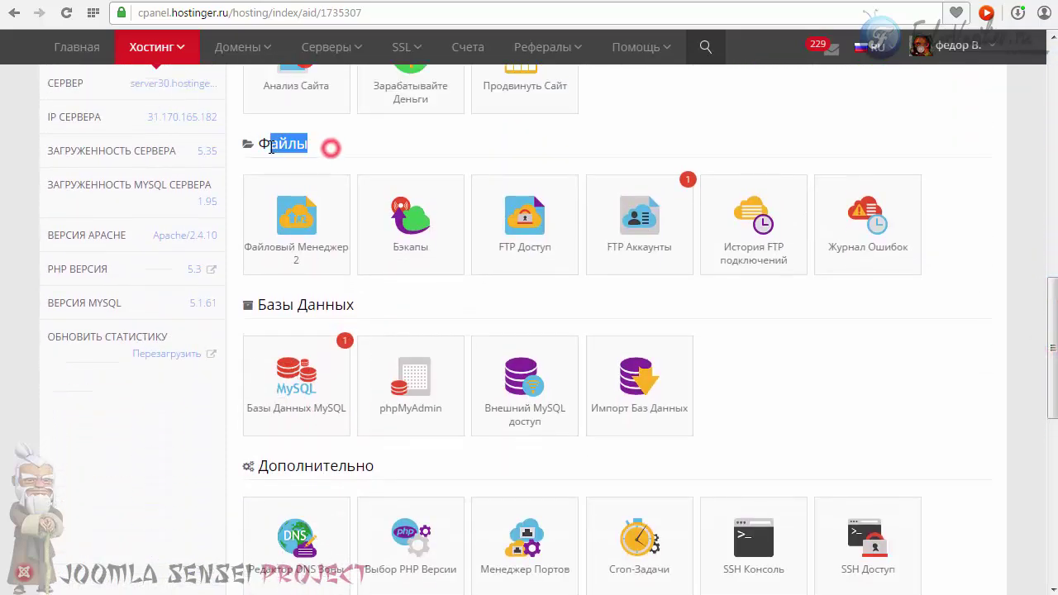
pyautogui.click(407, 227)
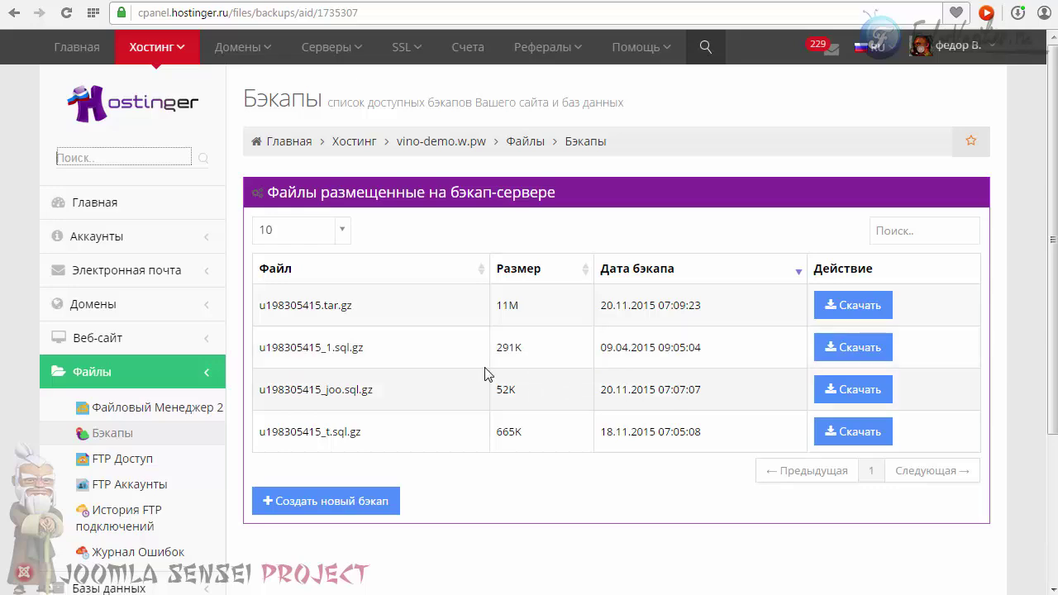
# - Reload the backup list, sort it by backup date and check the date of the tar.gz site archive
pyautogui.press('F5')
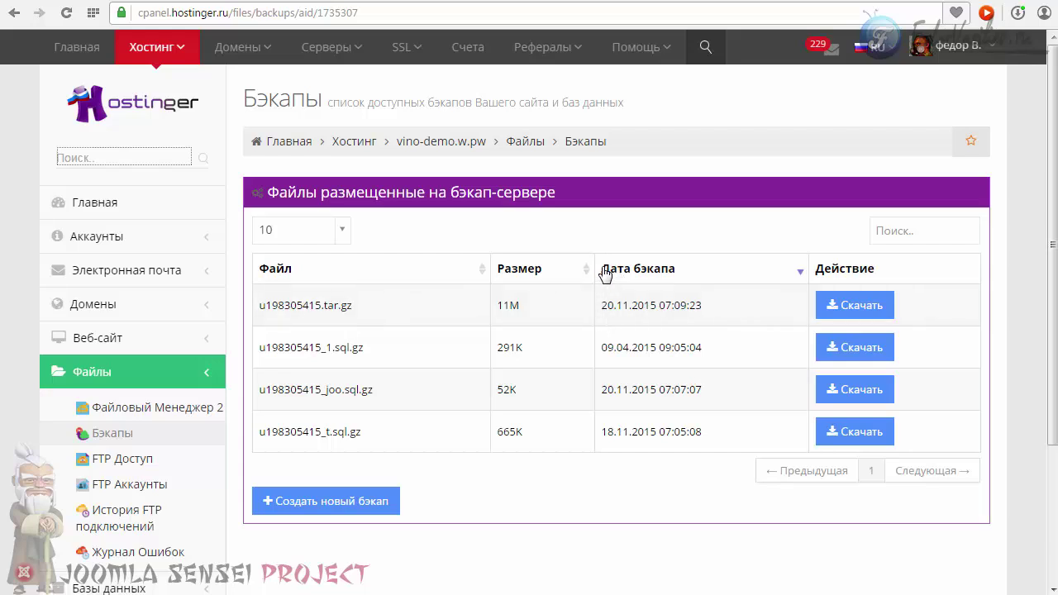
pyautogui.click(698, 269)
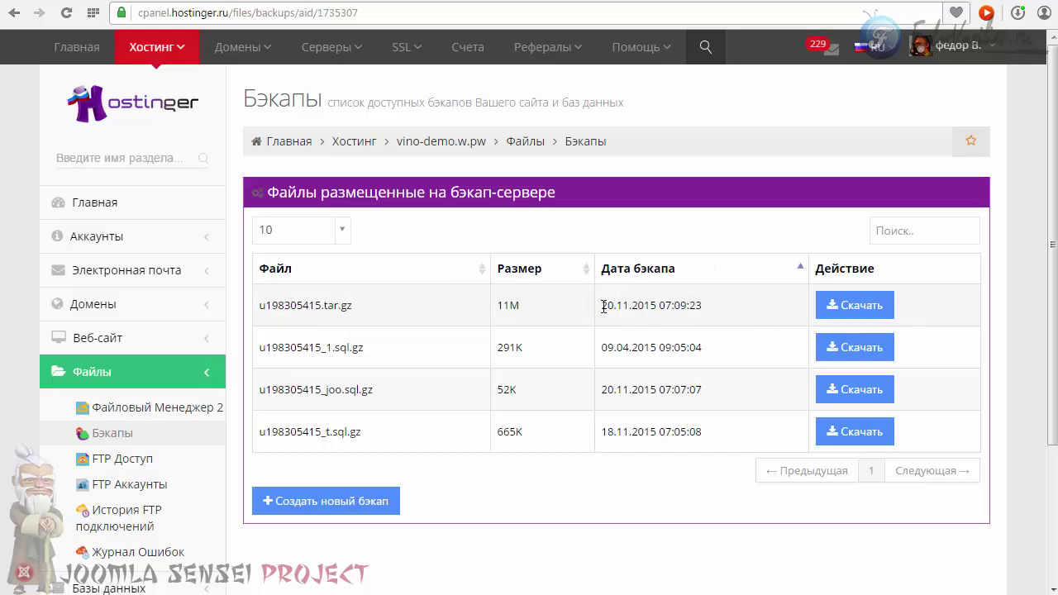
pyautogui.moveTo(601, 305); pyautogui.dragTo(703, 304)
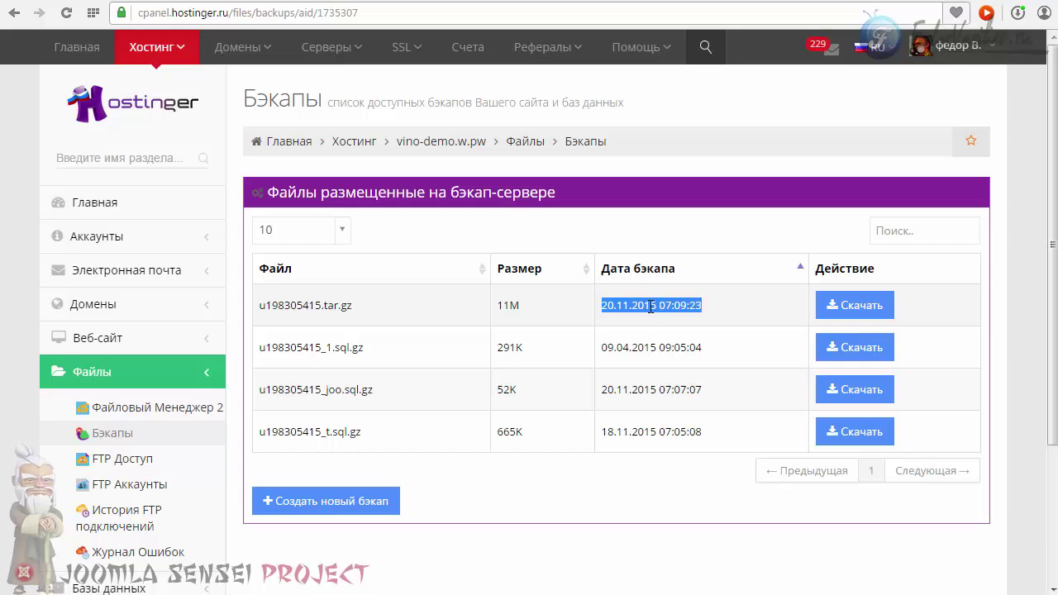
pyautogui.rightClick(712, 305)
pyautogui.click(711, 305)
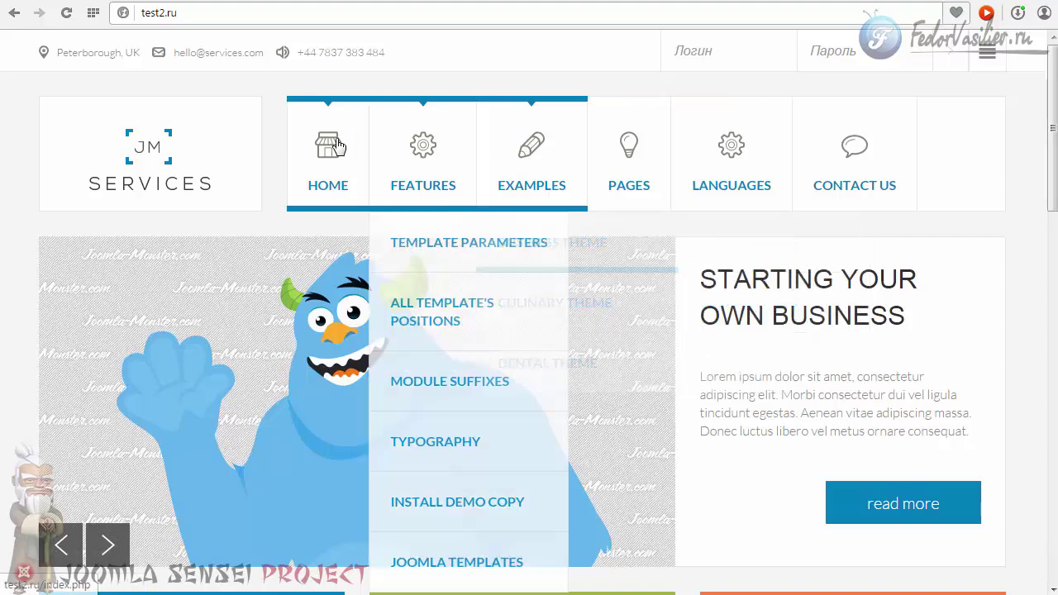
# - Check the module position preview setting in the template manager options of test2.ru, leaving the options without saving
pyautogui.moveTo(696, 167)
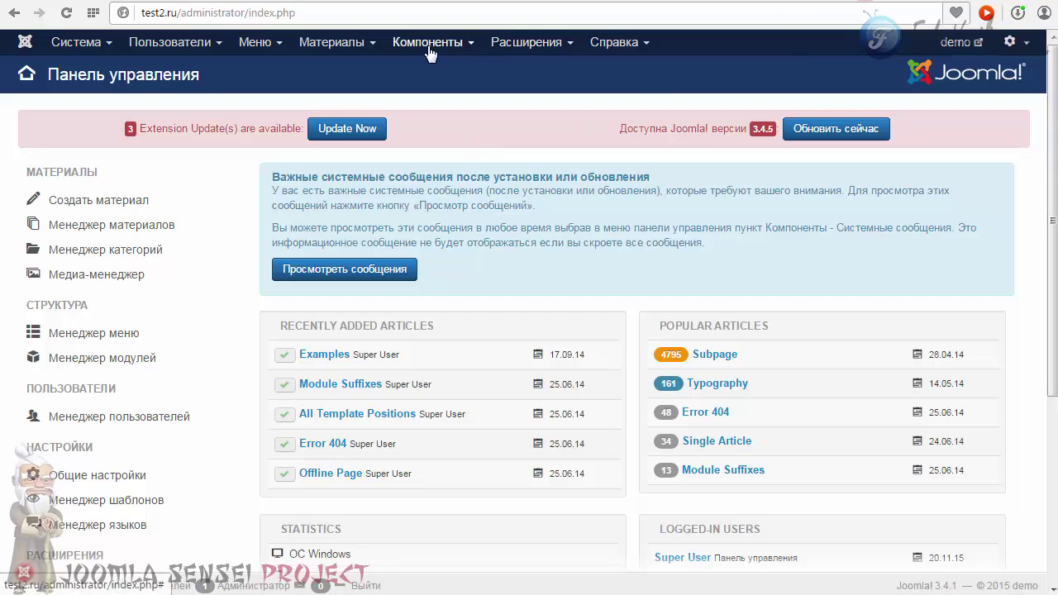
pyautogui.click(526, 42)
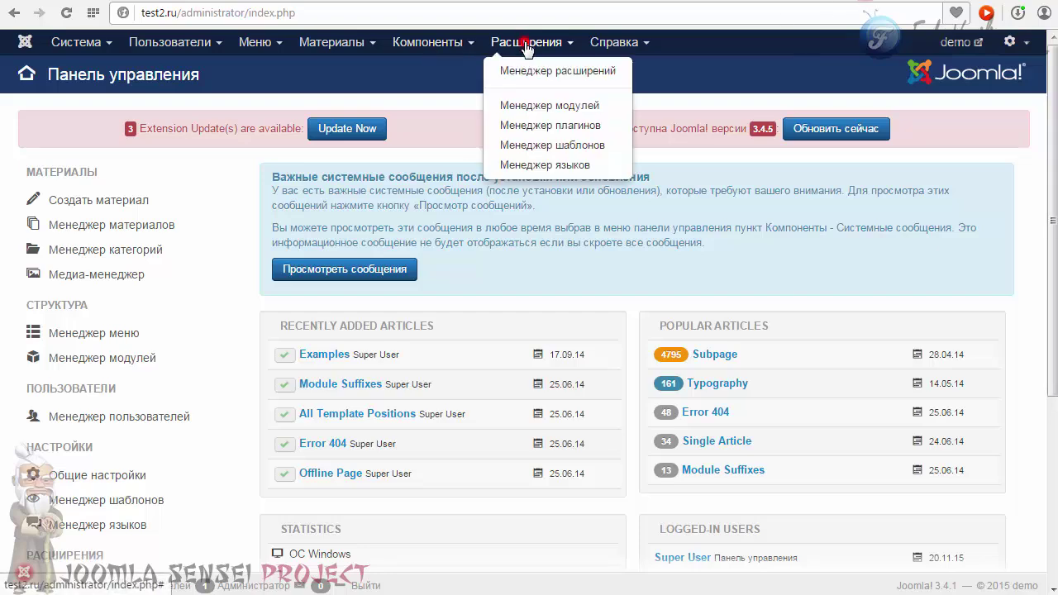
pyautogui.click(554, 146)
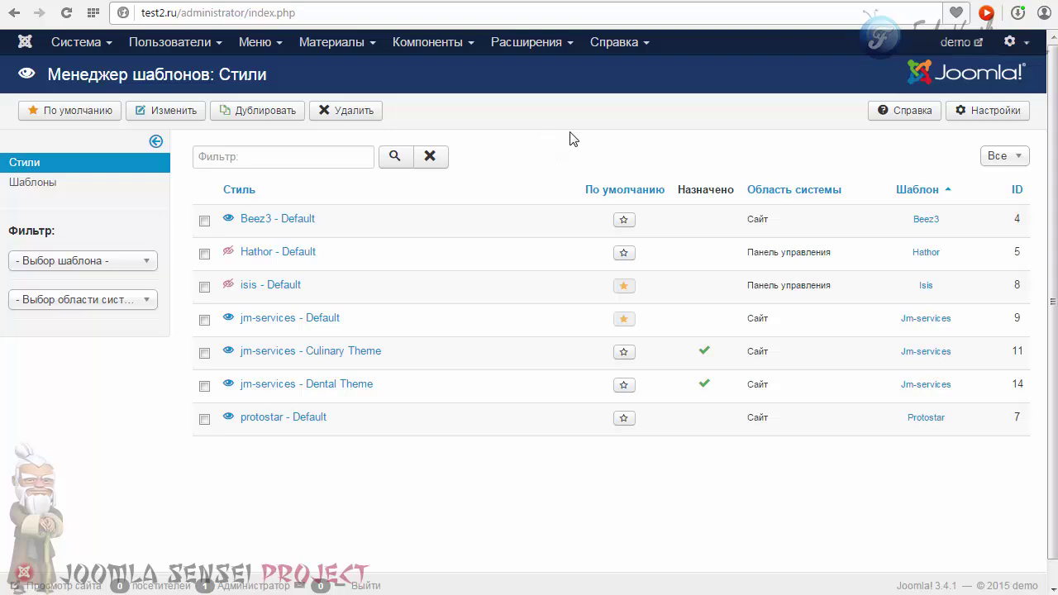
pyautogui.click(988, 108)
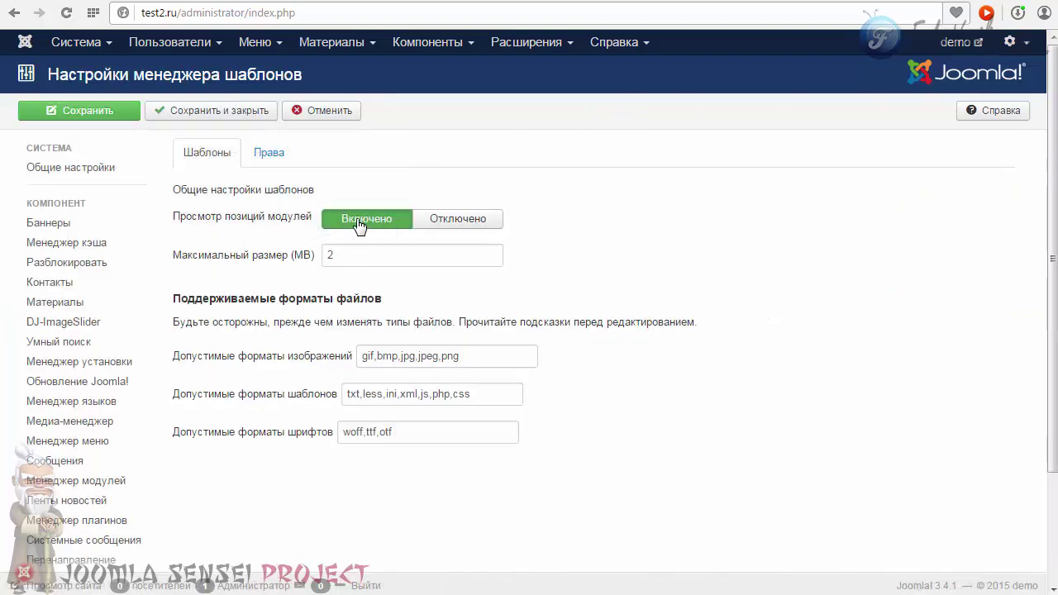
pyautogui.click(361, 225)
pyautogui.click(323, 108)
# - Load the test2.ru home page with the ?tp=1 parameter to display its module positions
pyautogui.click(212, 17)
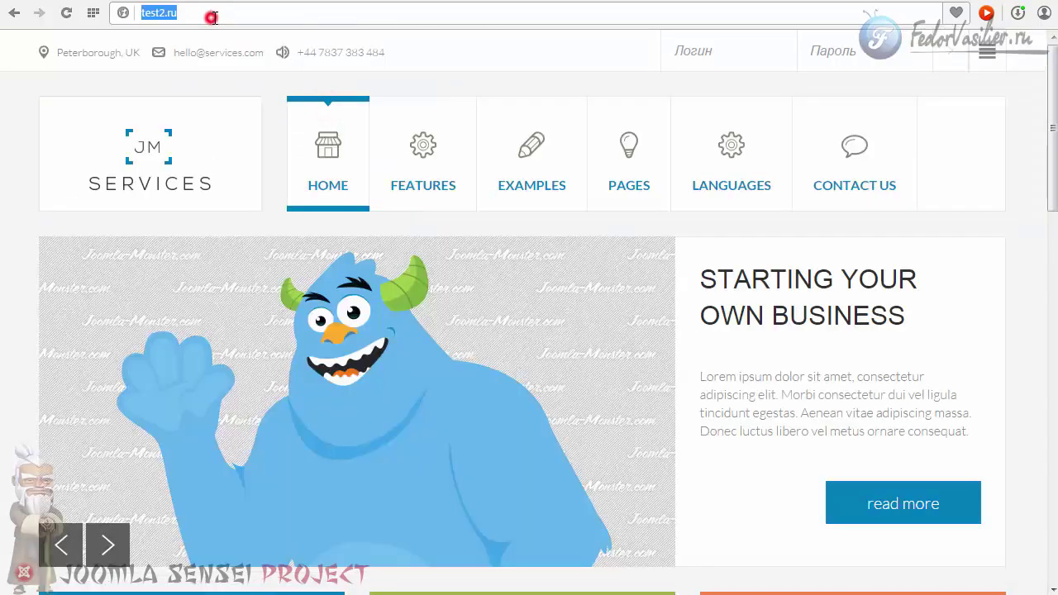
pyautogui.write('test2.ru')
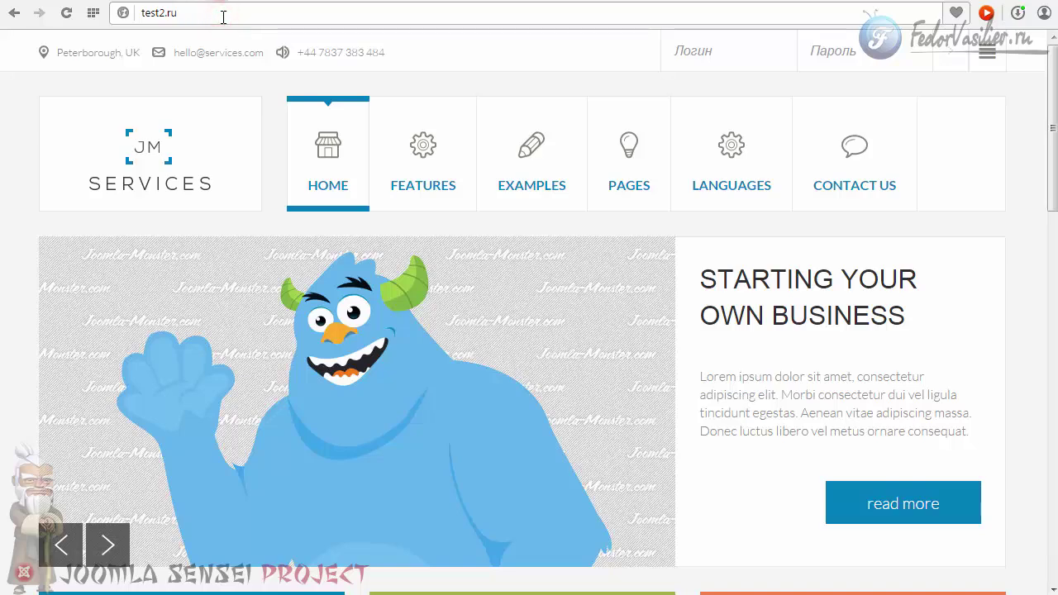
pyautogui.press('Down')
pyautogui.press('Down')
pyautogui.press('Down')
pyautogui.press('Down')
pyautogui.press('Down')
pyautogui.press('Return')
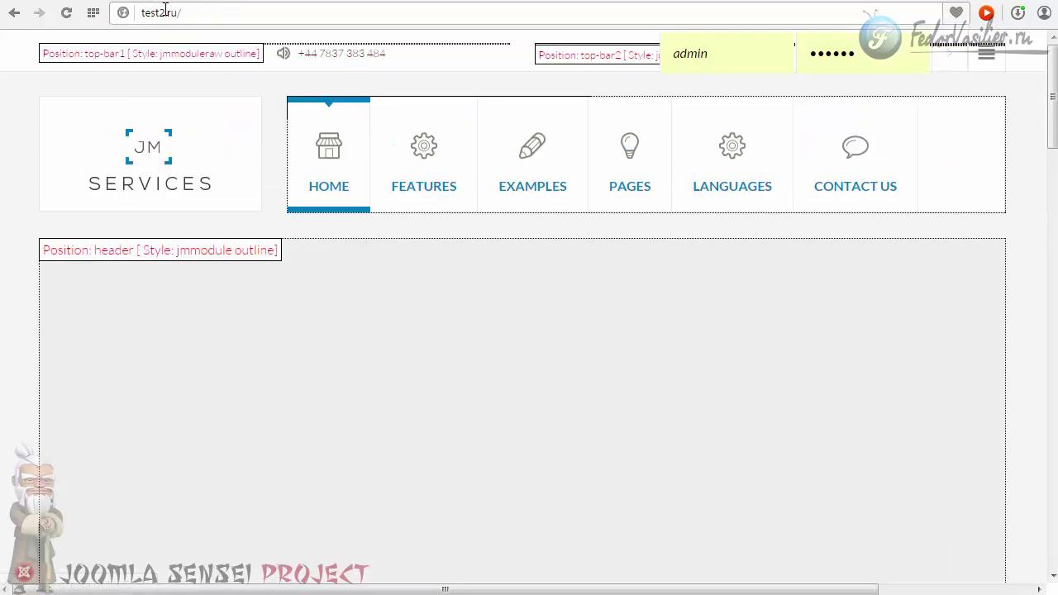
# - Inspect the page address and the module position outlines on the test2.ru home page, including the top menu area
pyautogui.click(165, 10)
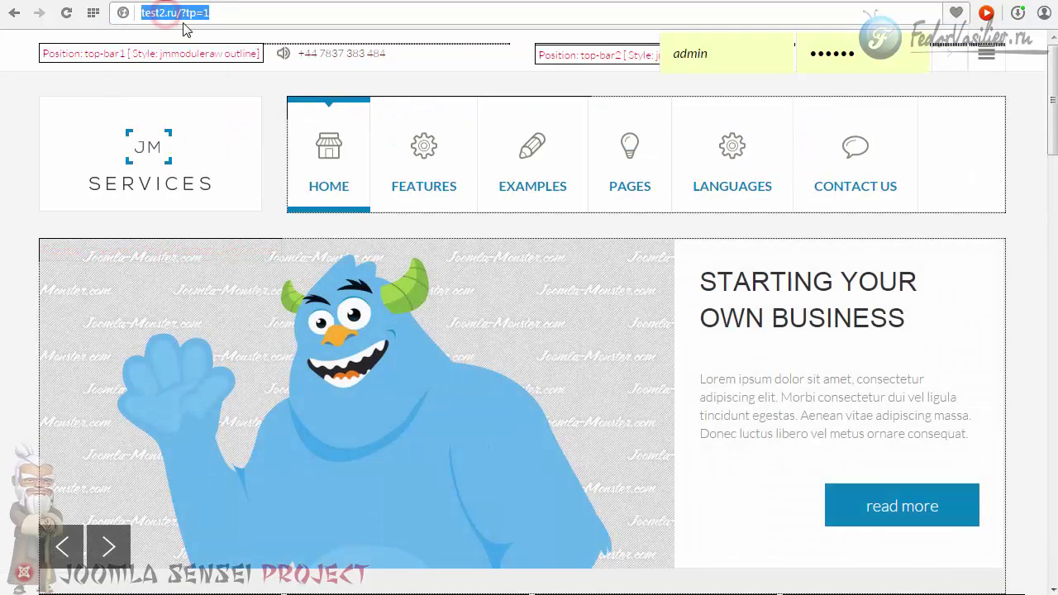
pyautogui.click(227, 10)
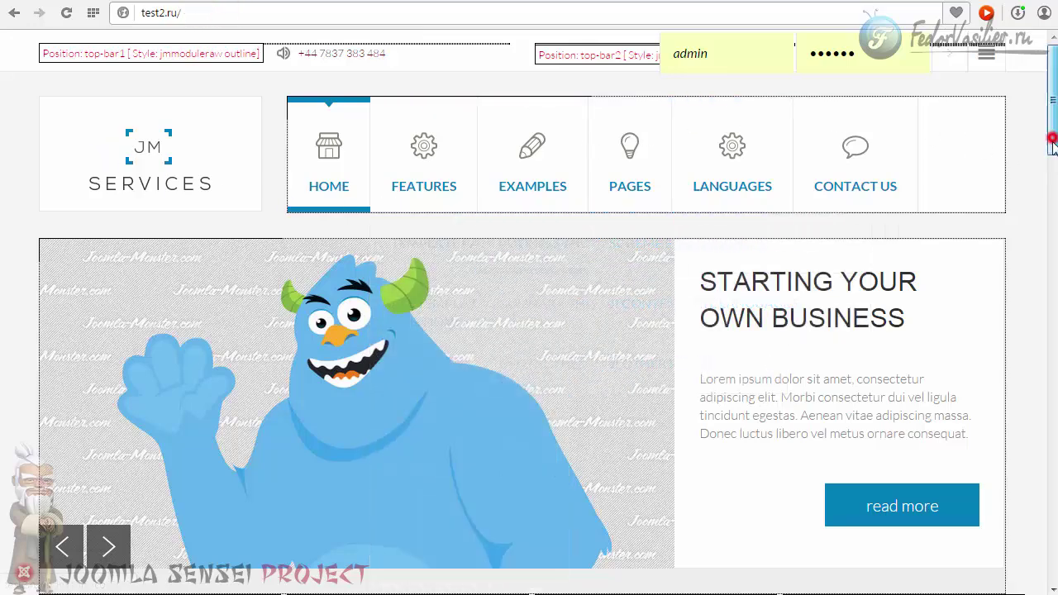
pyautogui.moveTo(422, 151)
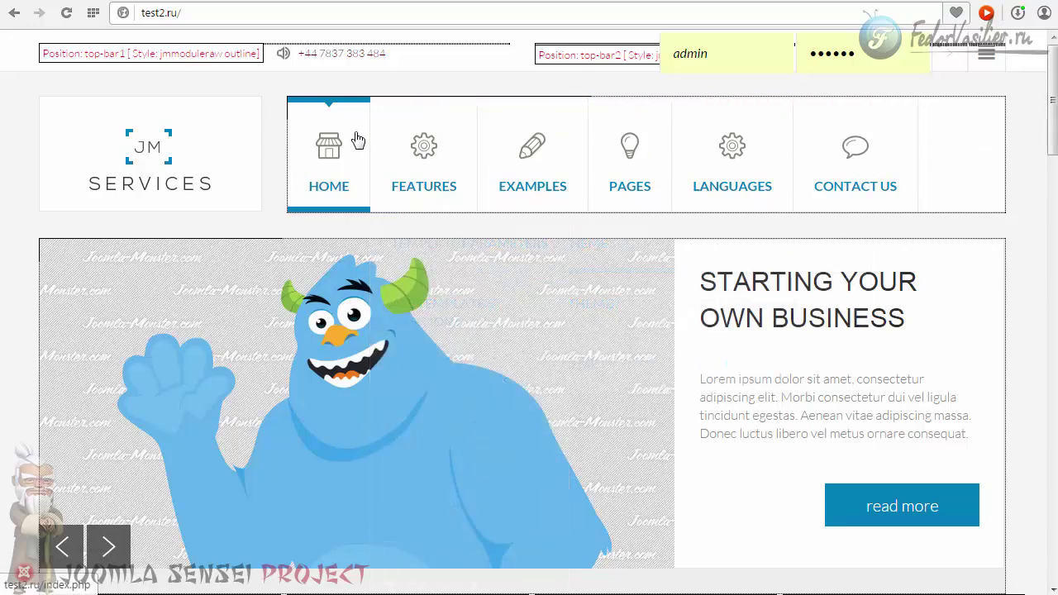
pyautogui.moveTo(1053, 124); pyautogui.dragTo(1040, 388)
pyautogui.scroll(15, 1017, 331)
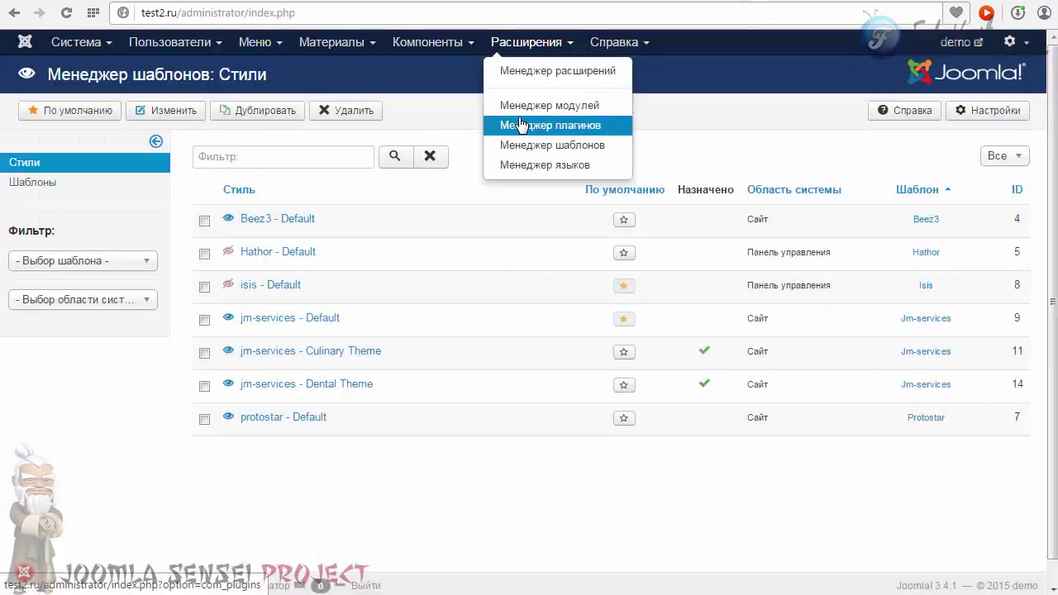
# - In the test2.ru module manager, open the DJ-Menu module assigned to top-menu-nav, review its settings and close it
pyautogui.click(517, 190)
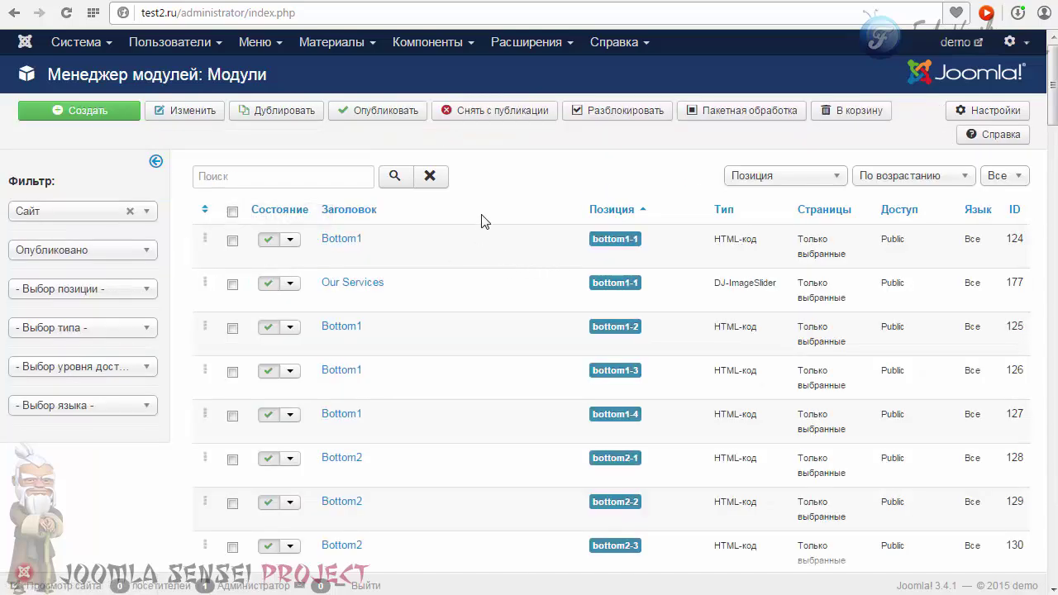
pyautogui.scroll(-20, 486, 218)
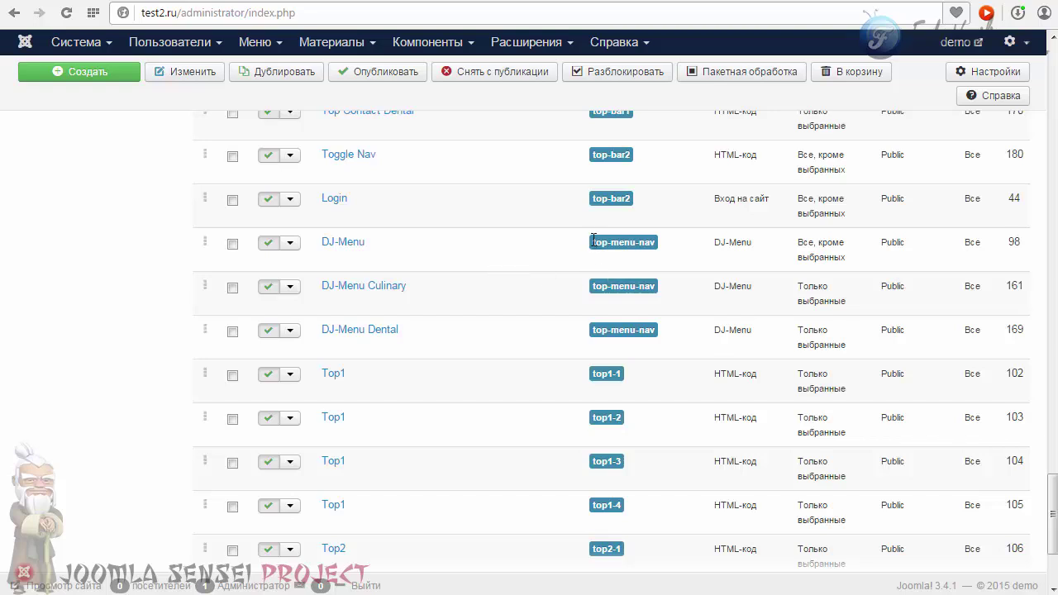
pyautogui.moveTo(594, 240); pyautogui.dragTo(618, 240)
pyautogui.click(389, 244)
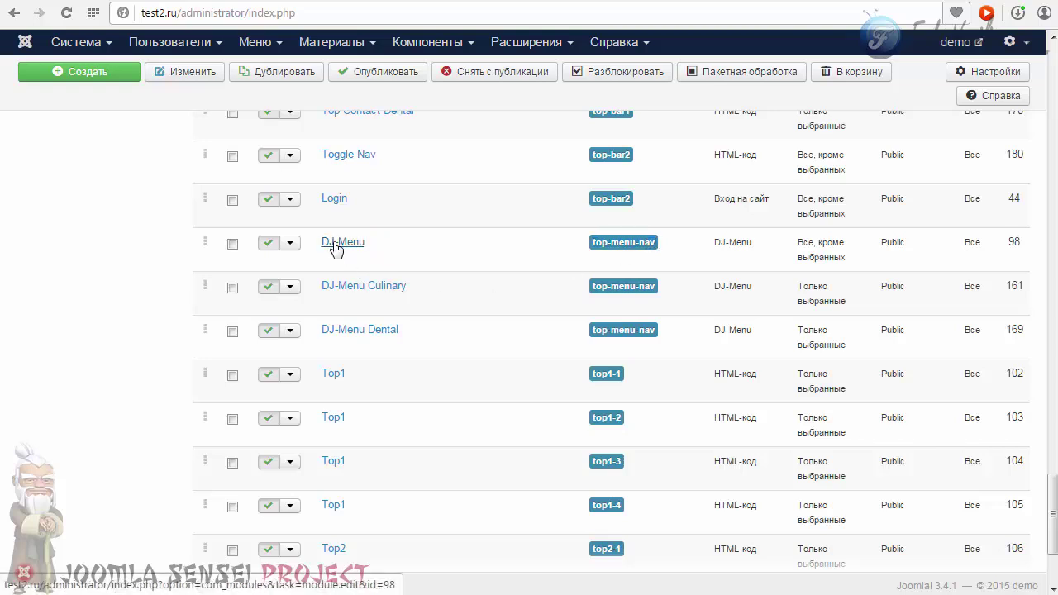
pyautogui.click(339, 244)
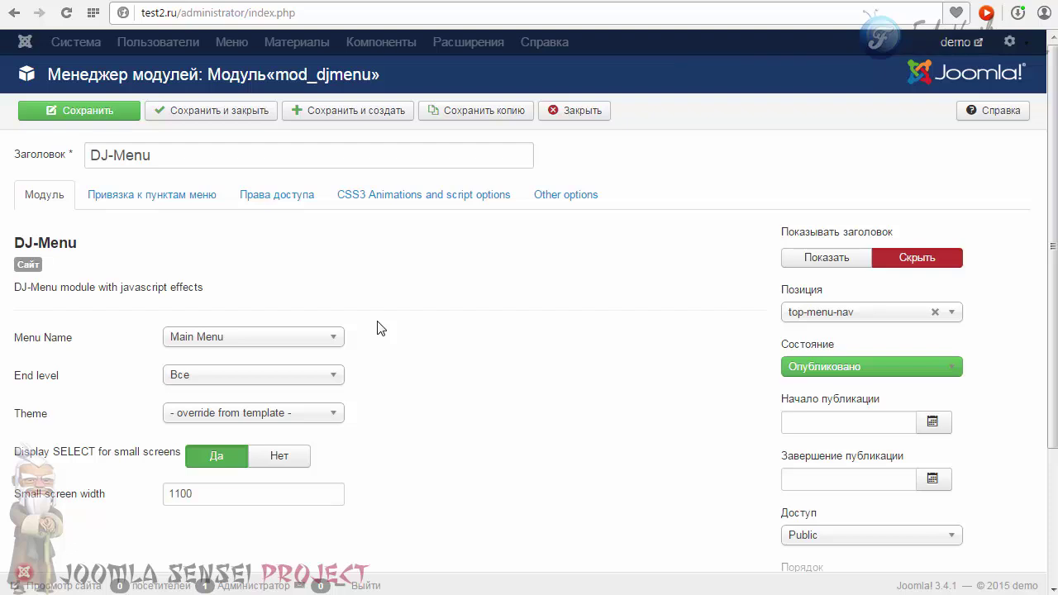
pyautogui.click(593, 116)
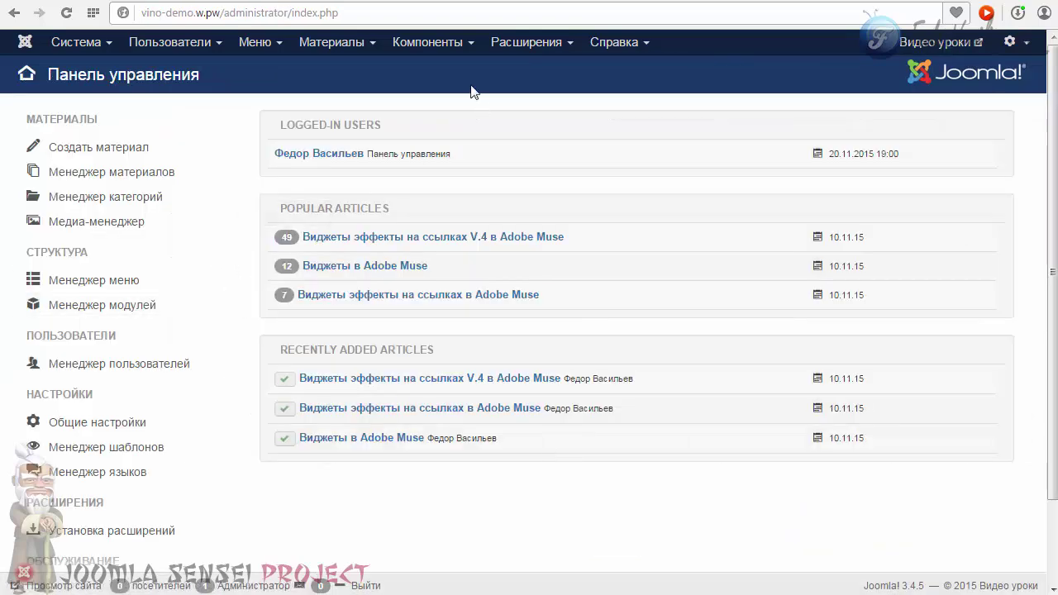
# - Upload and install the DJ-Menu module package on the vino-demo.w.pw site, and open its module manager
pyautogui.click(505, 46)
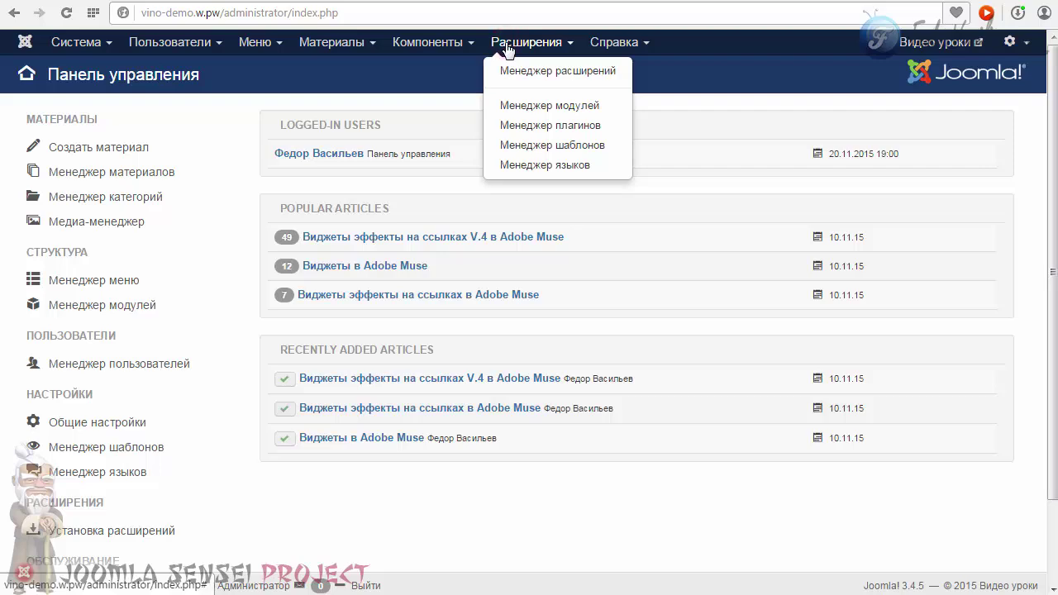
pyautogui.click(514, 70)
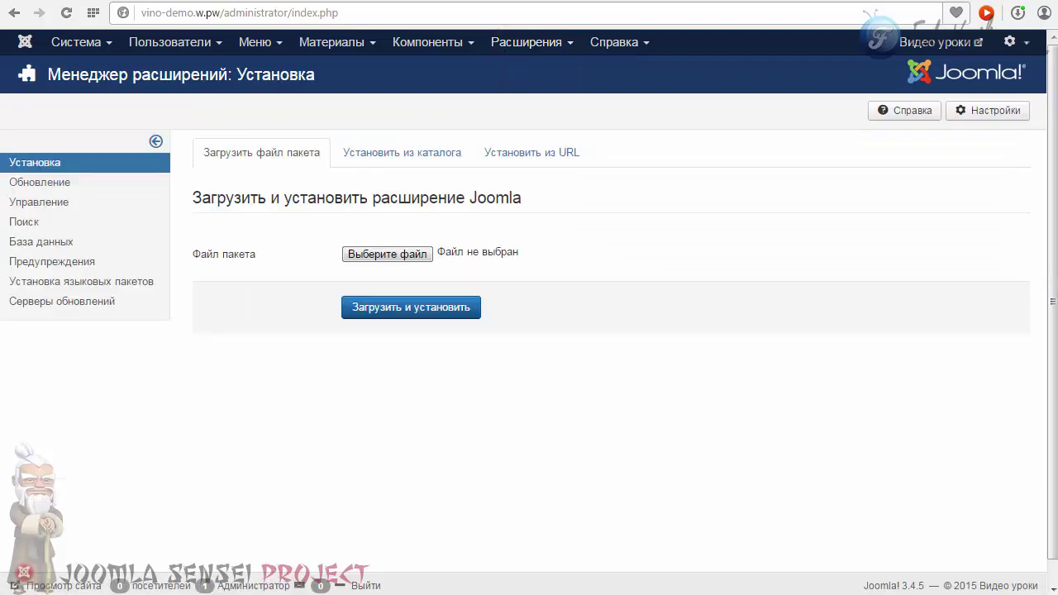
pyautogui.hotkey('alt', 'Tab')
pyautogui.moveTo(73, 124); pyautogui.dragTo(475, 259)
pyautogui.click(419, 311)
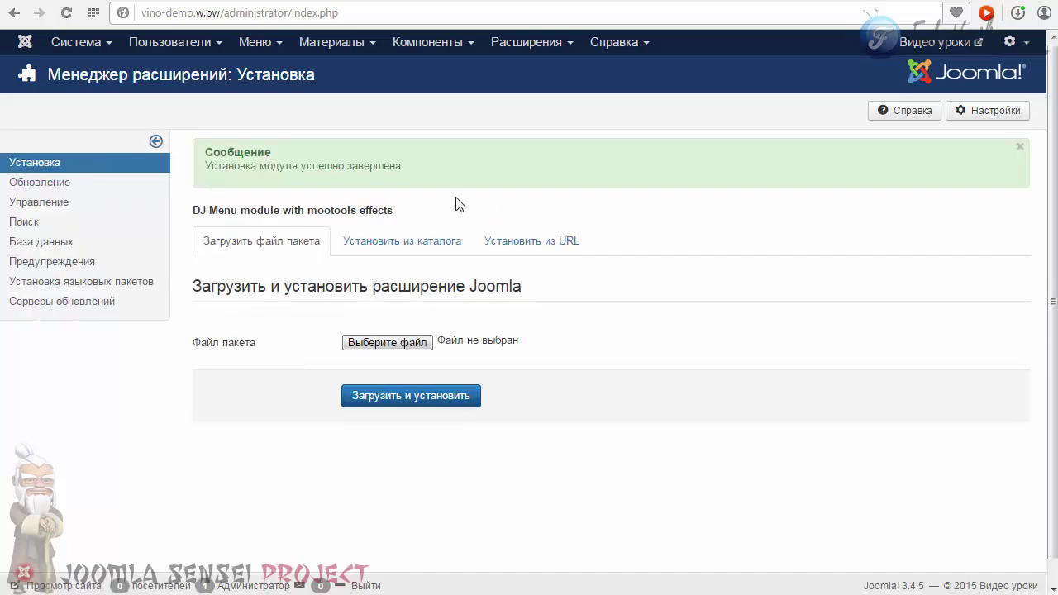
pyautogui.click(522, 46)
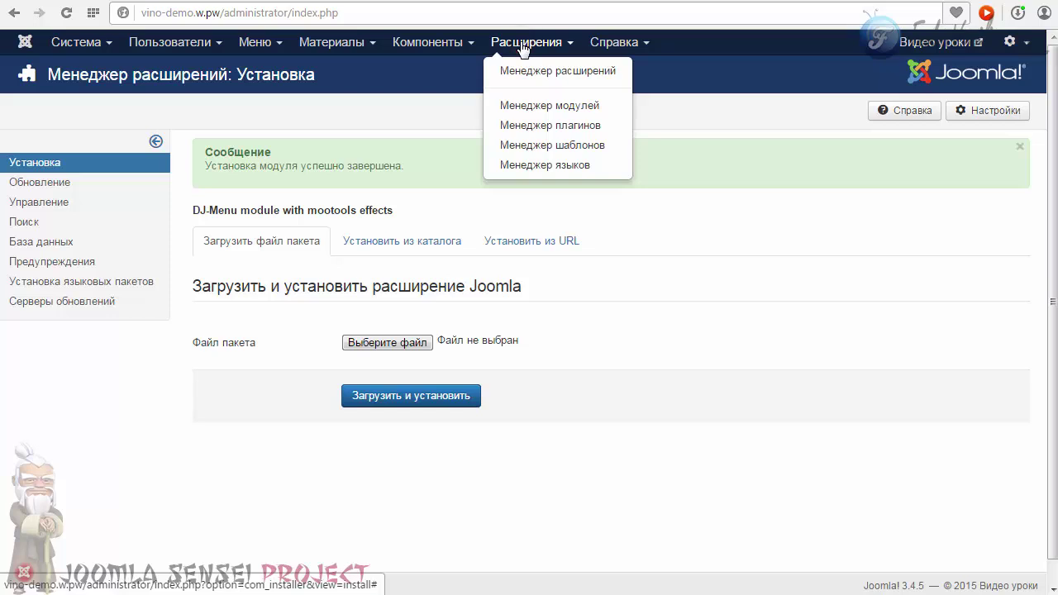
pyautogui.click(535, 106)
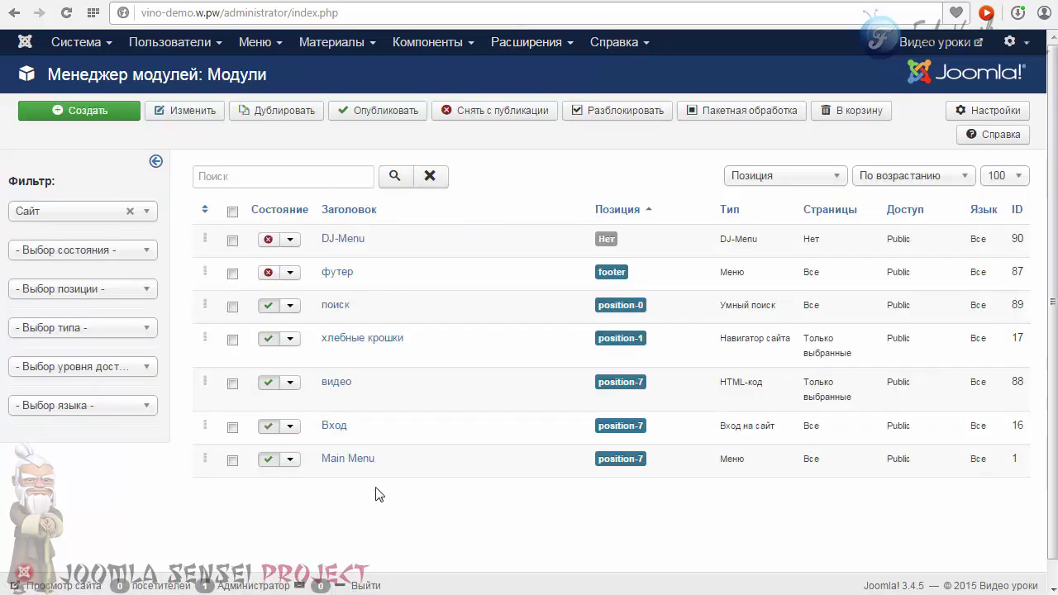
# - Unpublish the Main Menu module assigned to position-7 in the vino-demo.w.pw module manager
pyautogui.click(269, 460)
pyautogui.click(265, 306)
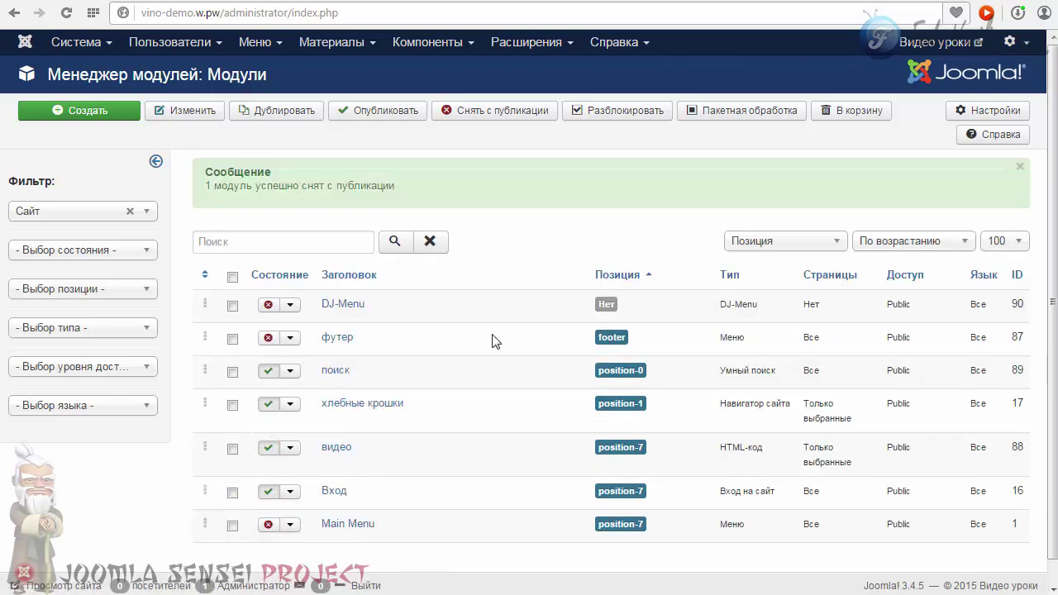
pyautogui.scroll(-1, 492, 341)
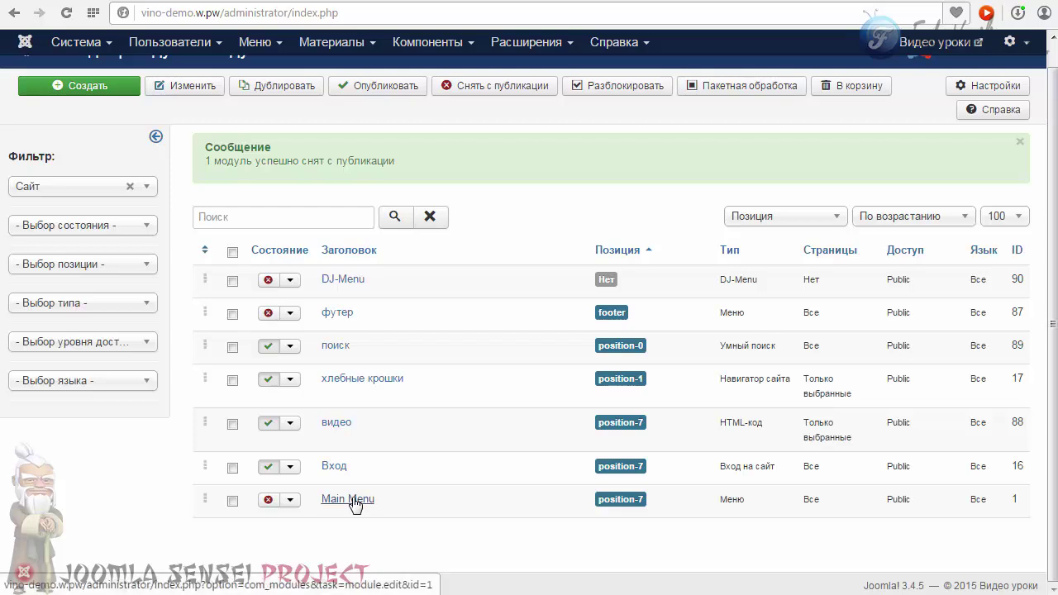
# - Open the DJ-Menu module on the vino-demo.w.pw site, hide its title and set its state to Опубликовано
pyautogui.click(338, 281)
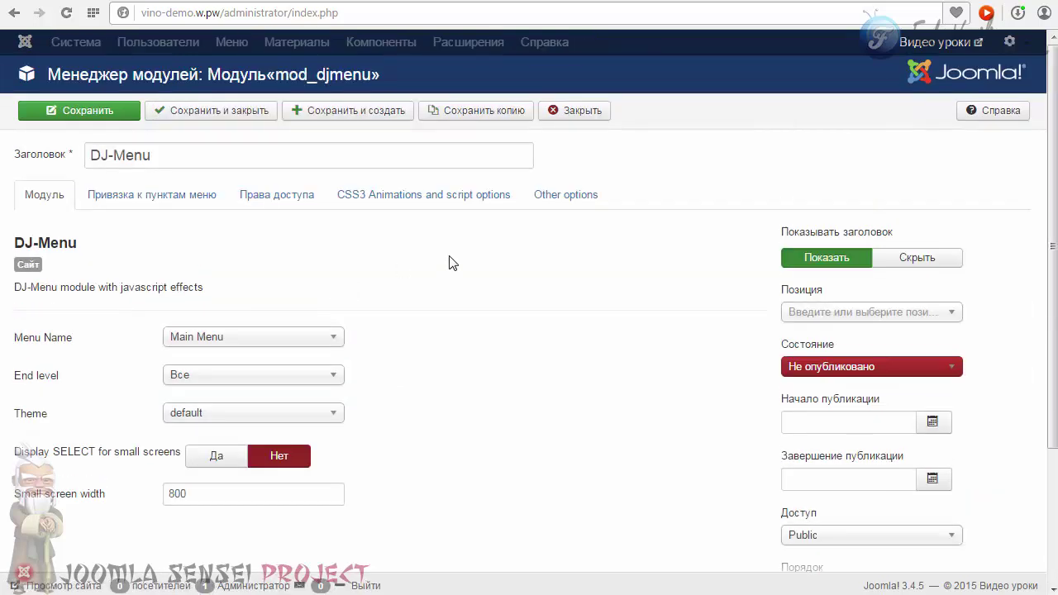
pyautogui.click(910, 259)
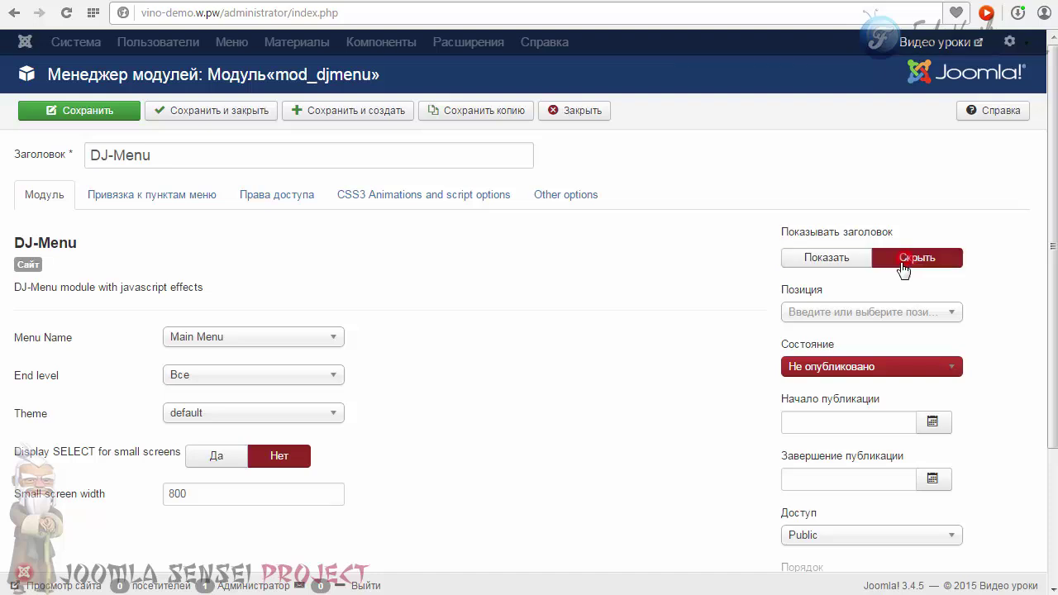
pyautogui.moveTo(1048, 273); pyautogui.dragTo(1048, 332)
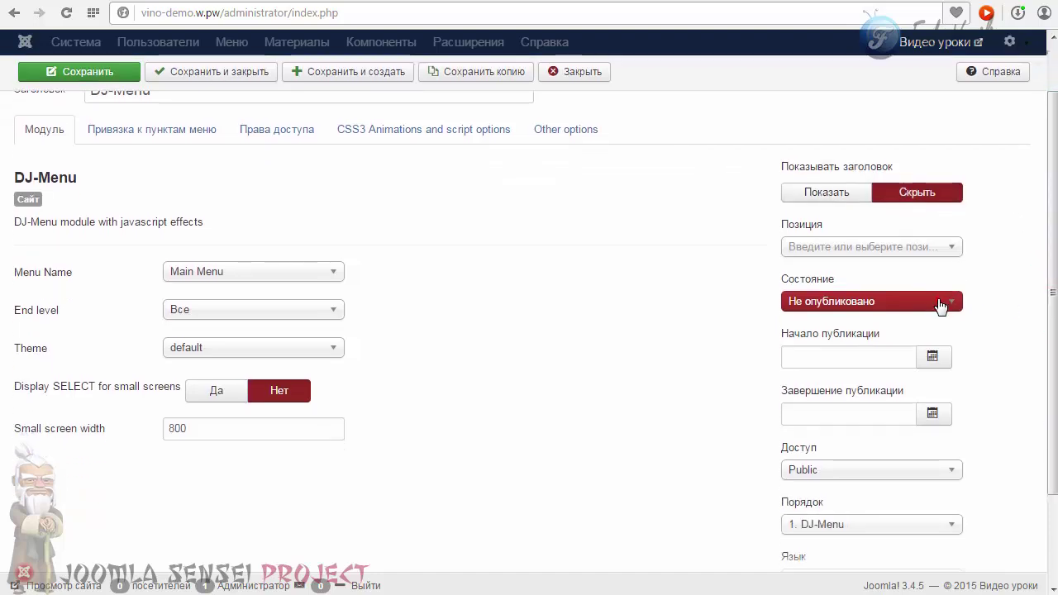
pyautogui.click(941, 307)
pyautogui.click(839, 321)
# - Assign the DJ-Menu module to the Jm-services template position Top-Menu-Nav [top-menu-nav] and save it
pyautogui.click(950, 246)
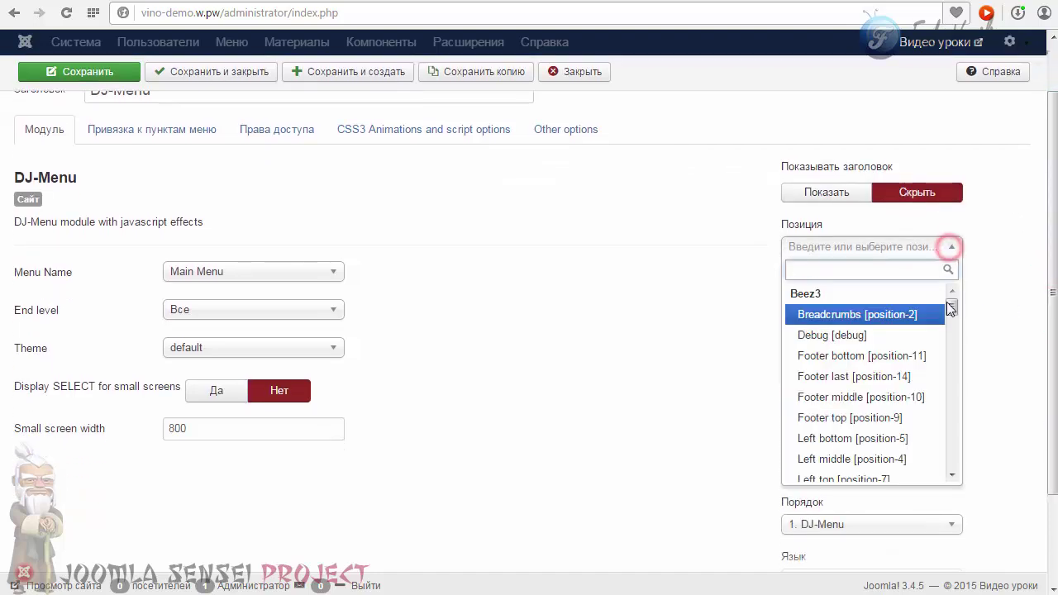
pyautogui.moveTo(950, 308); pyautogui.dragTo(951, 339)
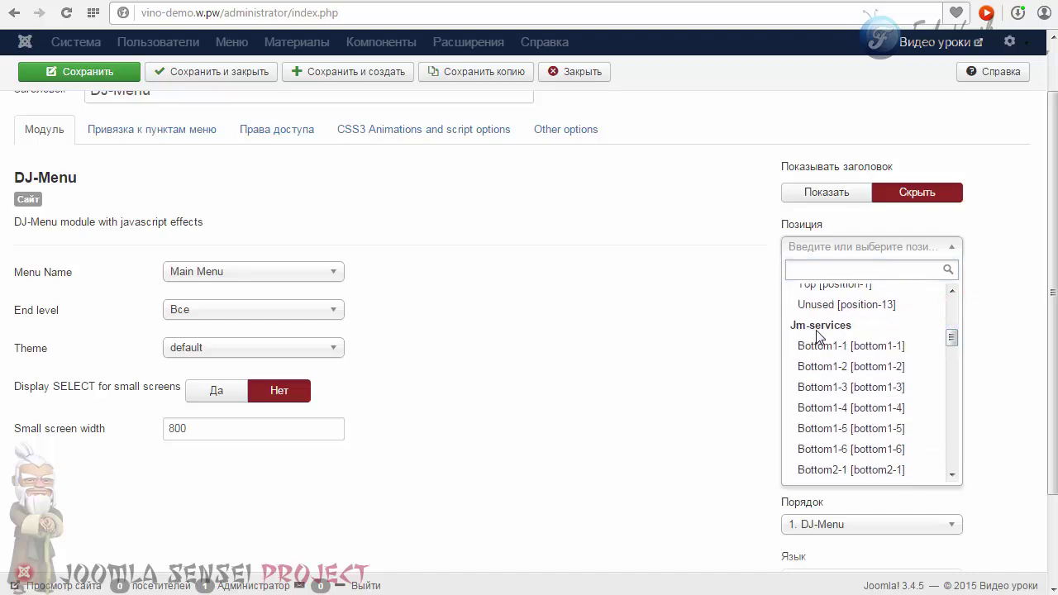
pyautogui.moveTo(949, 336); pyautogui.dragTo(944, 392)
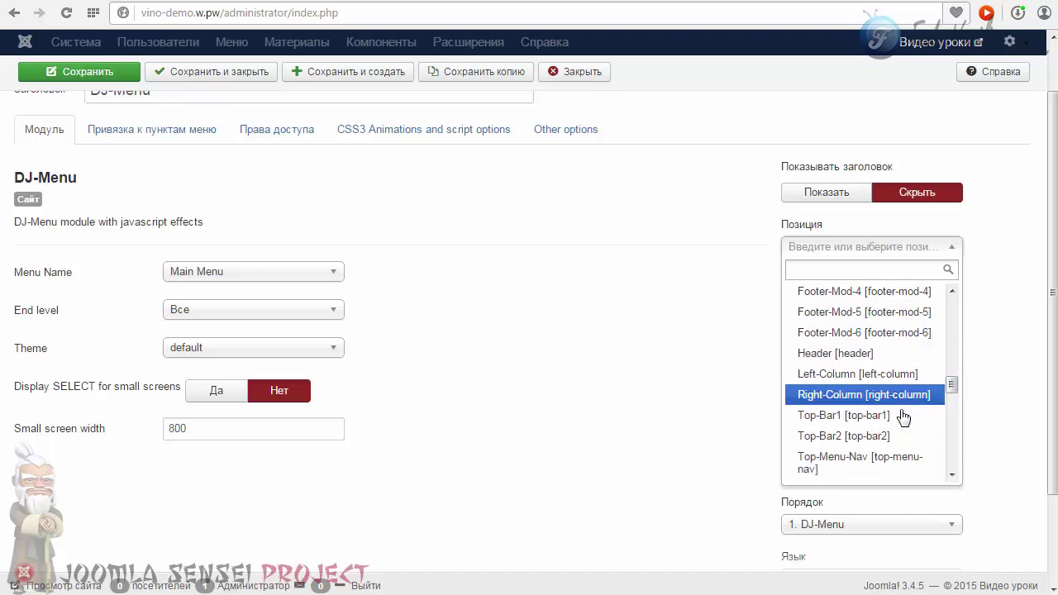
pyautogui.click(841, 465)
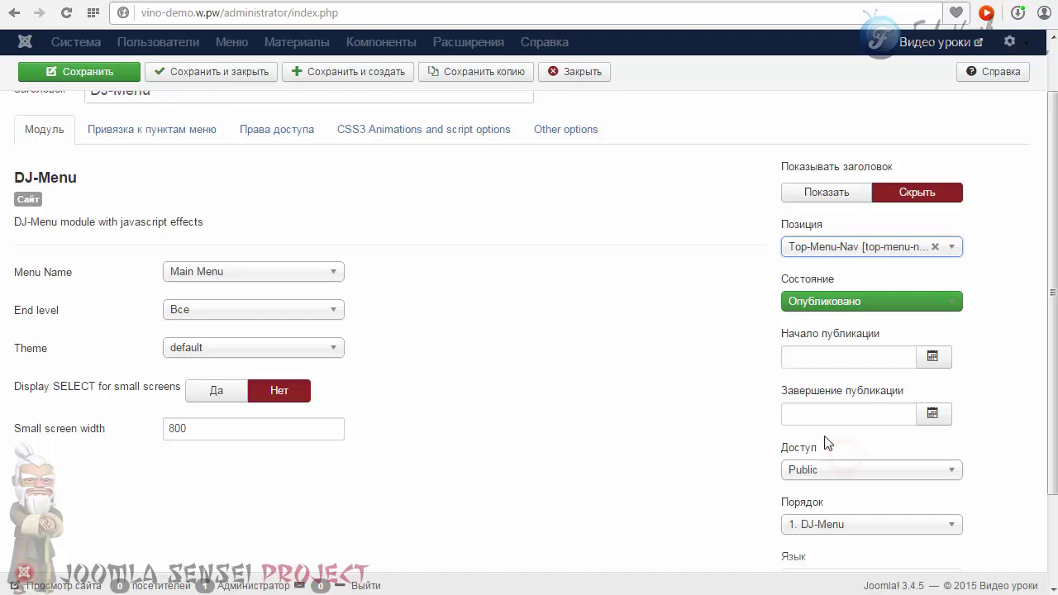
pyautogui.scroll(2, 177, 213)
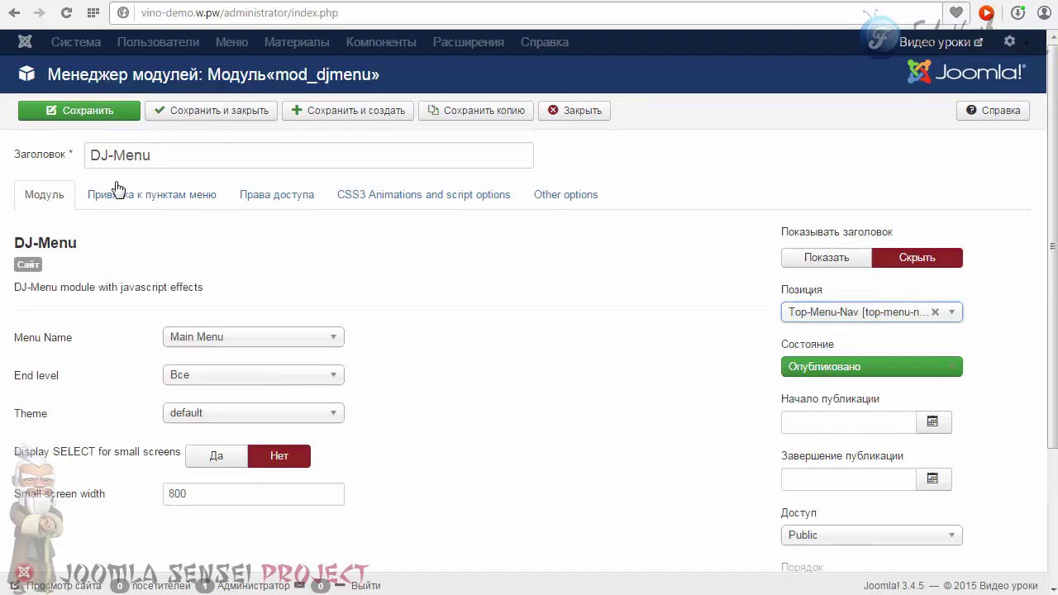
pyautogui.click(95, 110)
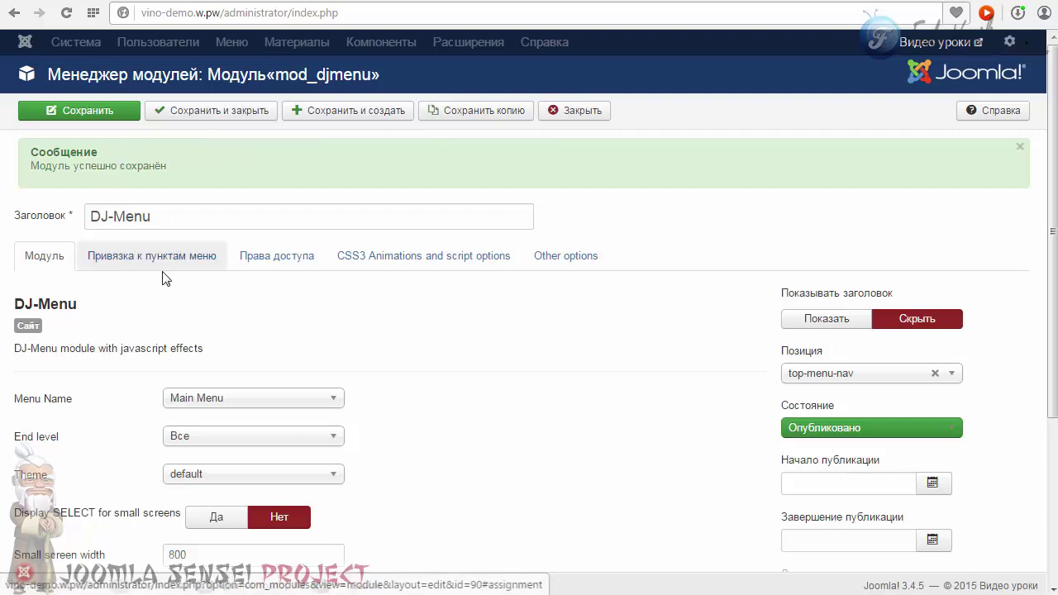
# - Set the DJ-Menu module's menu assignment to На всех страницах, save it and reload the vino-demo.w.pw home page
pyautogui.click(124, 253)
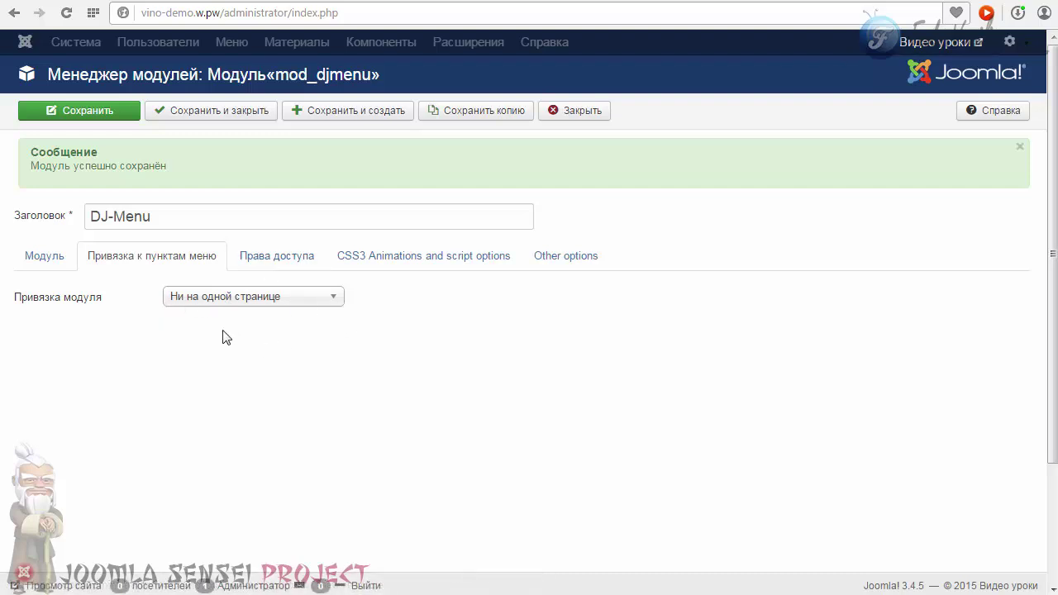
pyautogui.click(222, 305)
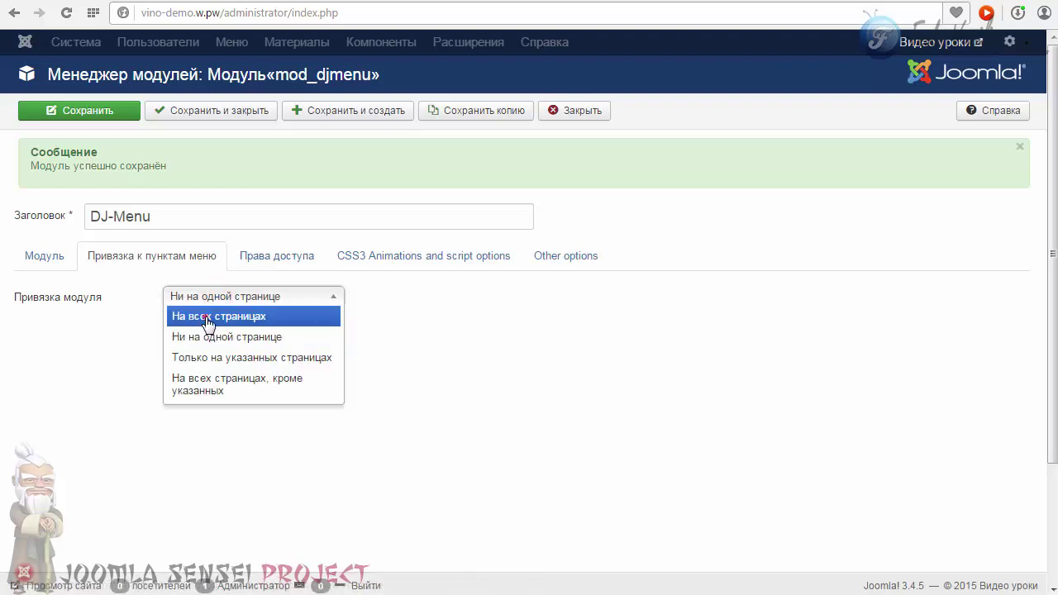
pyautogui.click(205, 317)
pyautogui.click(111, 110)
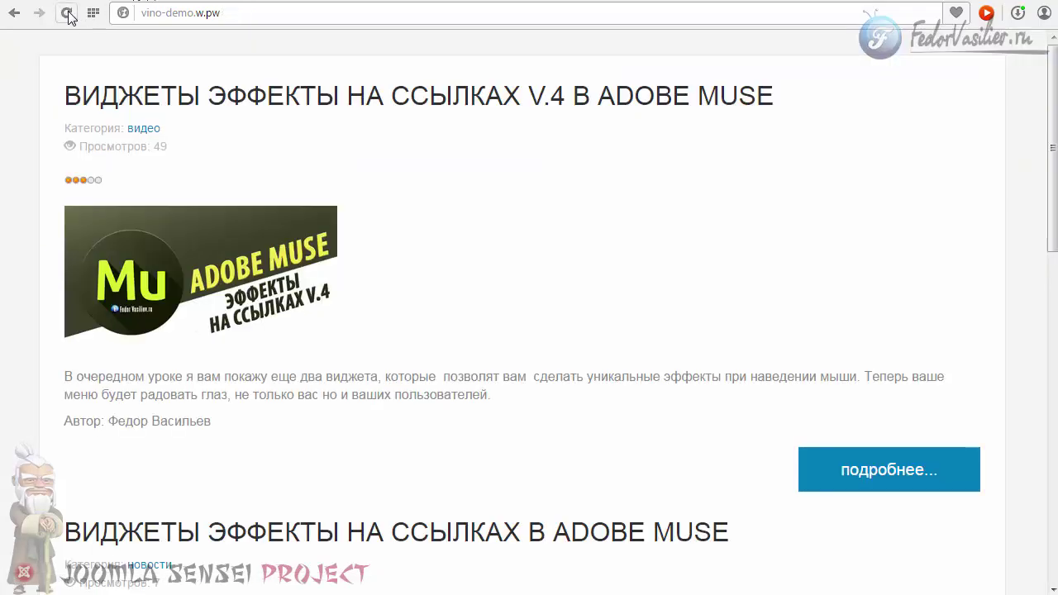
pyautogui.click(68, 15)
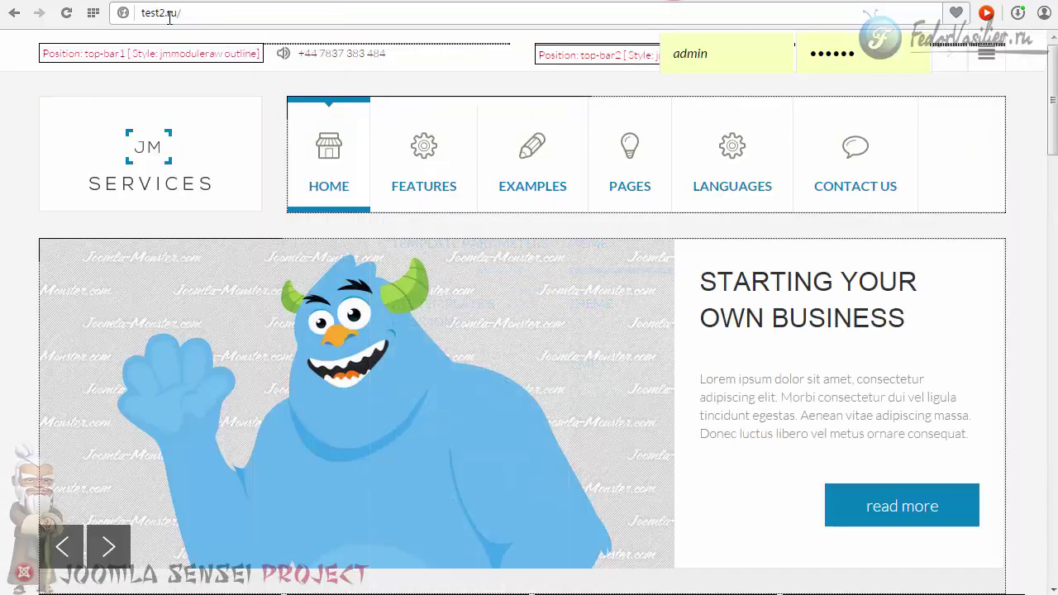
# - Load the test2.ru home page without the ?tp=1 parameter to view it without module position outlines
pyautogui.click(169, 15)
pyautogui.press('End')
pyautogui.write('?tp=1')
pyautogui.moveTo(180, 15); pyautogui.dragTo(246, 16)
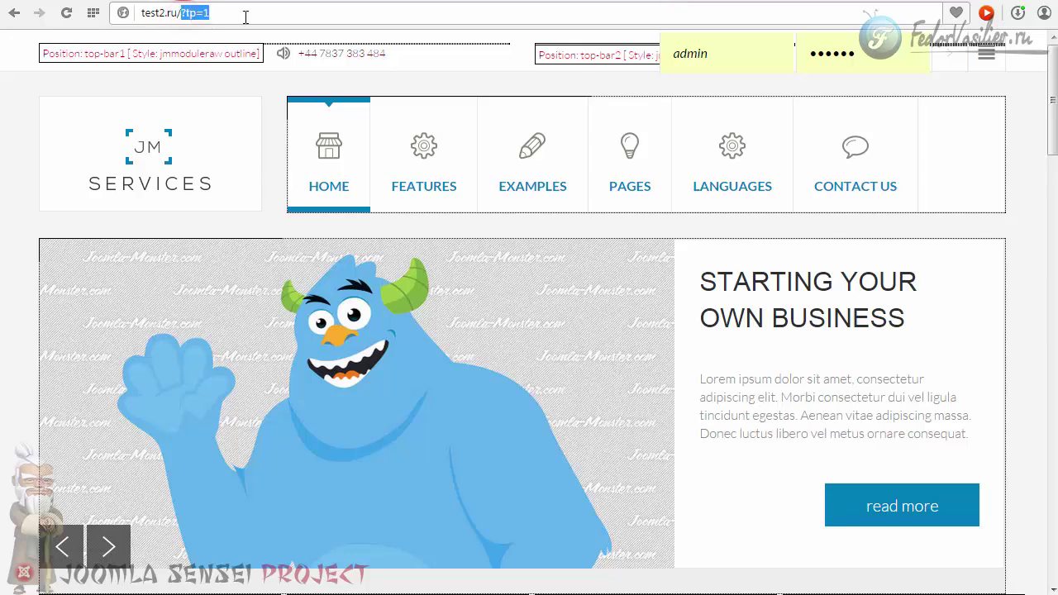
pyautogui.press('BackSpace')
pyautogui.press('Return')
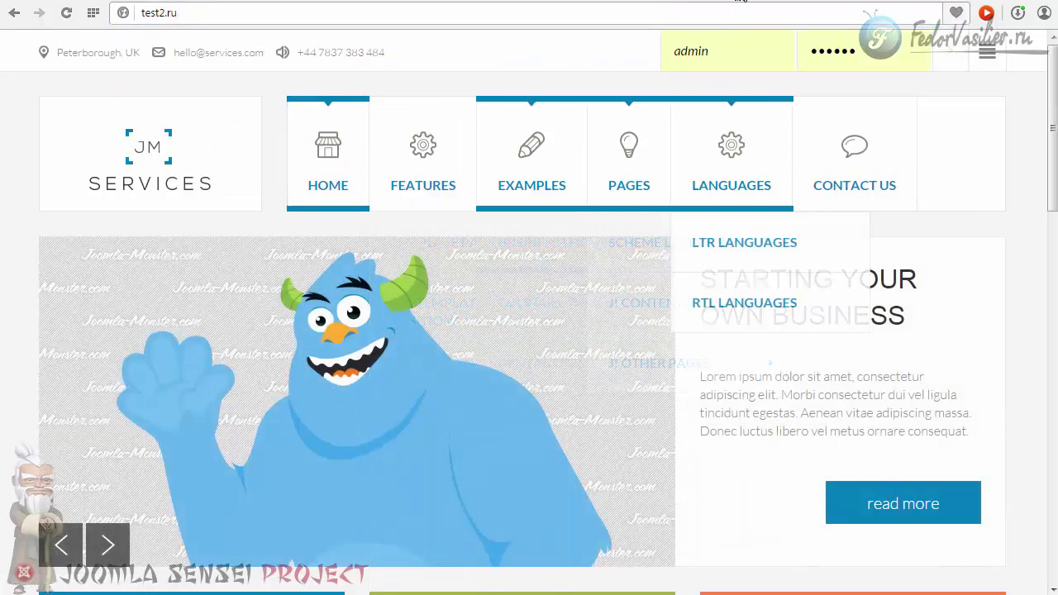
# - Open the DJ-Menu module assigned to top-menu-nav in the test2.ru module manager and examine its Theme options
pyautogui.click(852, 0)
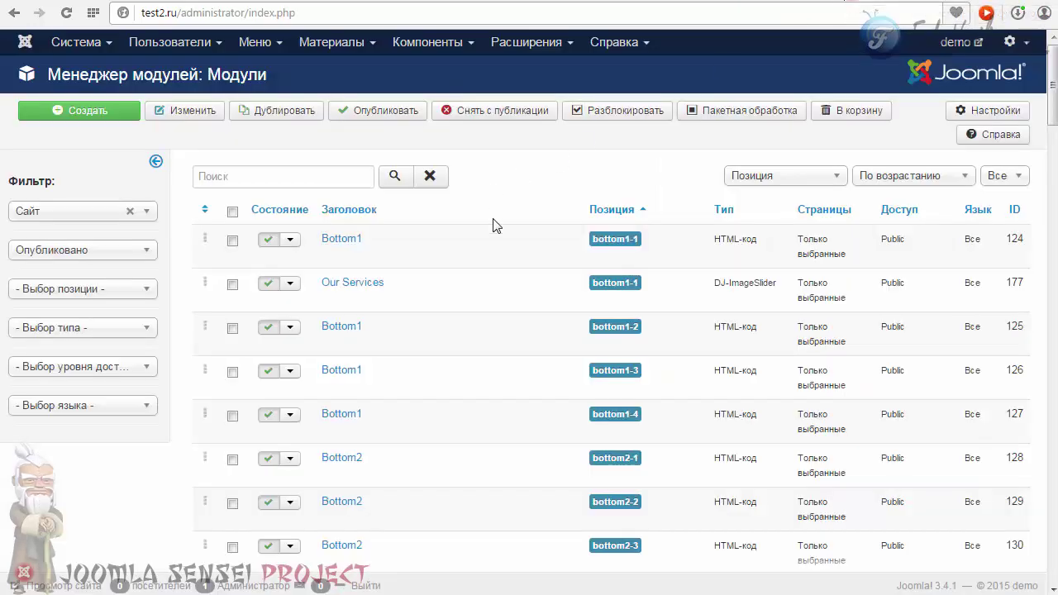
pyautogui.scroll(-15, 383, 469)
pyautogui.click(354, 401)
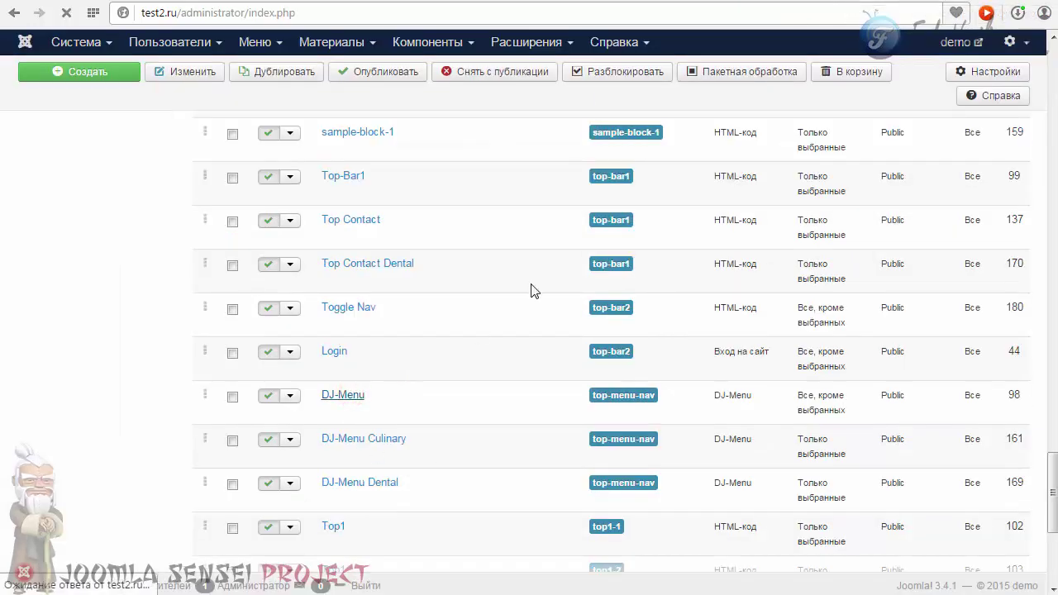
pyautogui.scroll(-2, 529, 293)
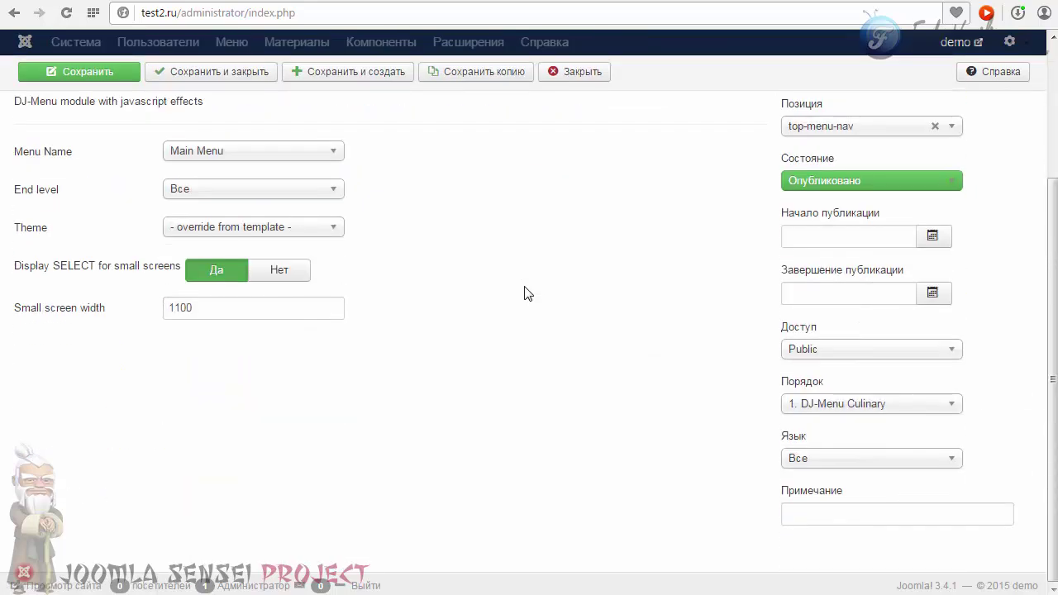
pyautogui.scroll(1, 529, 294)
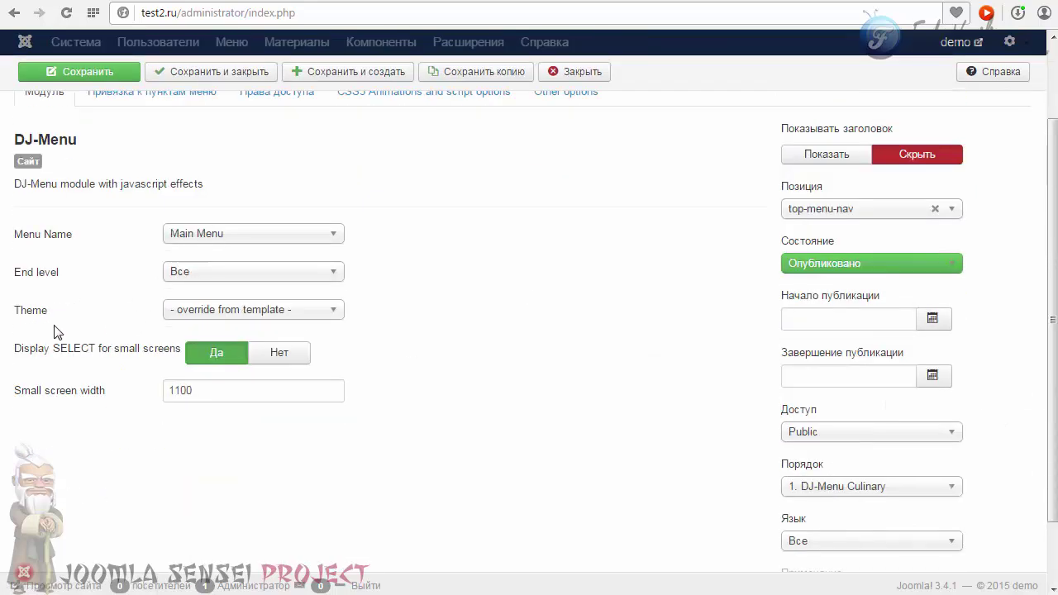
pyautogui.moveTo(22, 321)
pyautogui.click(180, 309)
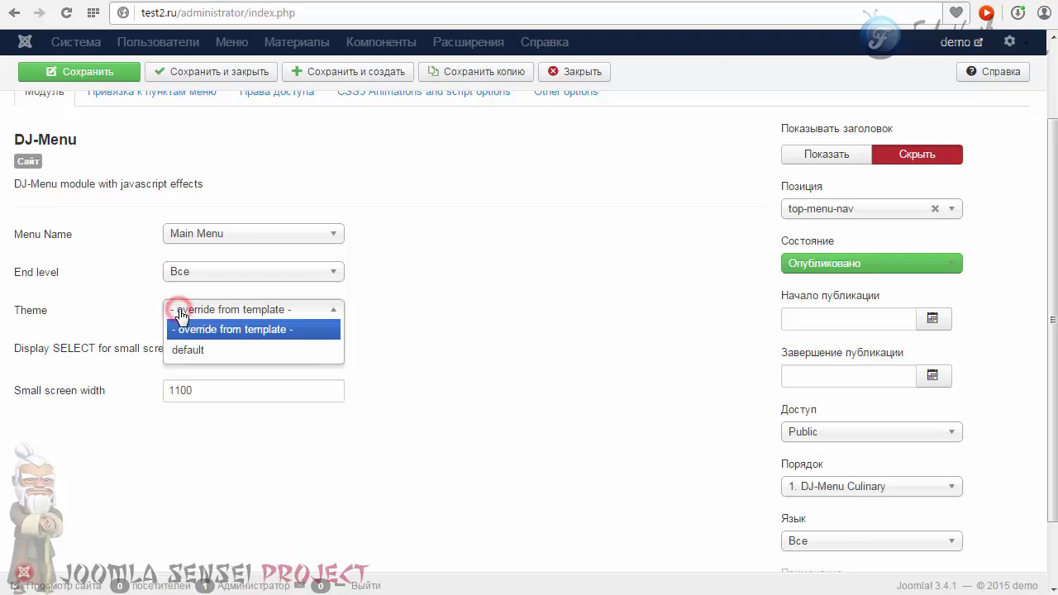
pyautogui.click(182, 309)
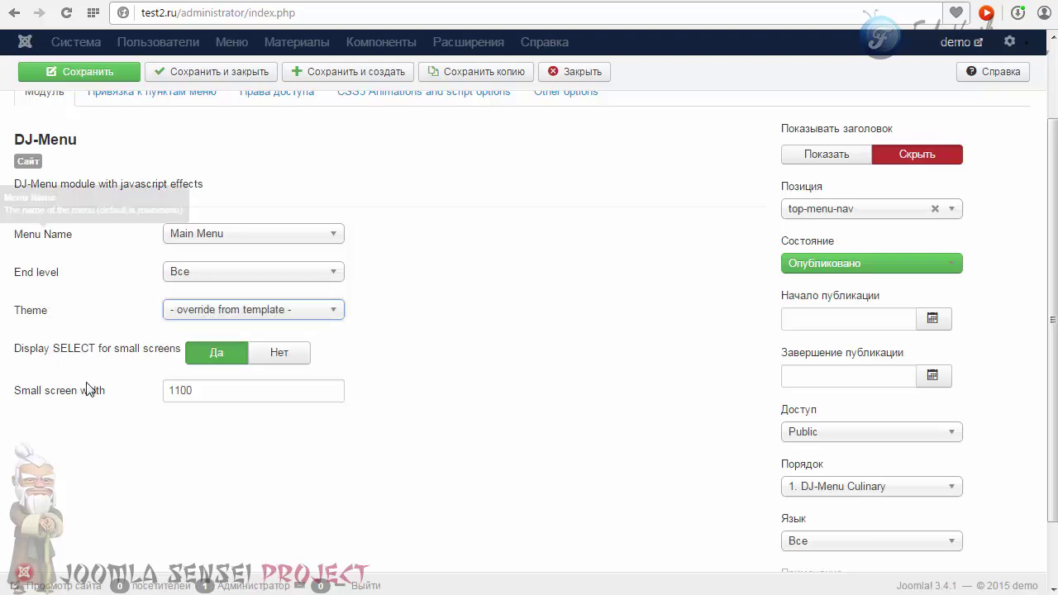
# - Copy the label text "Display SELECT for small screens" from the test2.ru DJ-Menu settings
pyautogui.moveTo(96, 361)
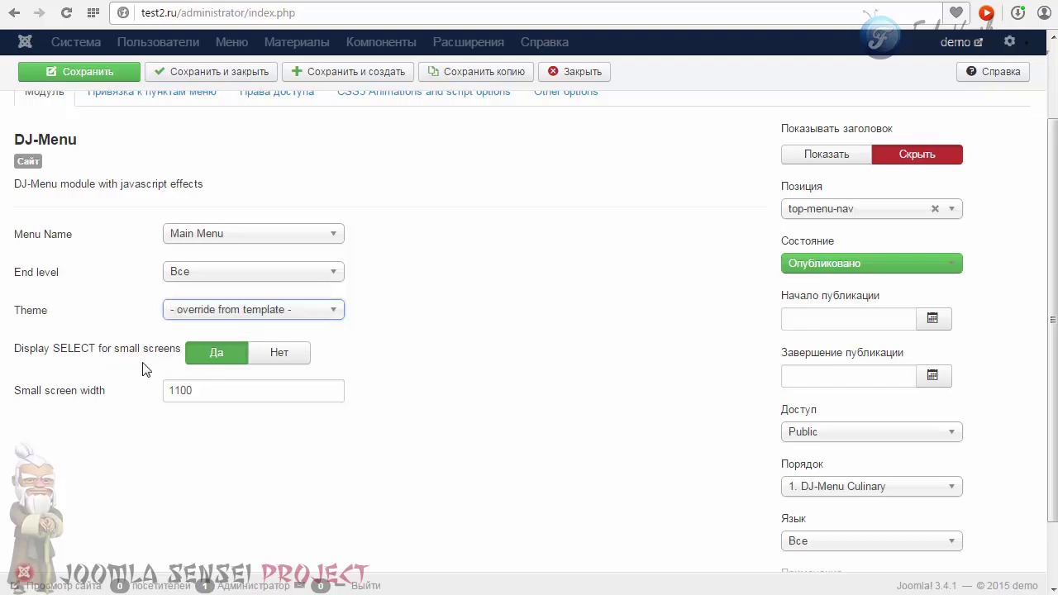
pyautogui.moveTo(179, 346); pyautogui.dragTo(17, 357)
pyautogui.hotkey('ctrl', 'c')
pyautogui.rightClick(22, 357)
pyautogui.click(69, 403)
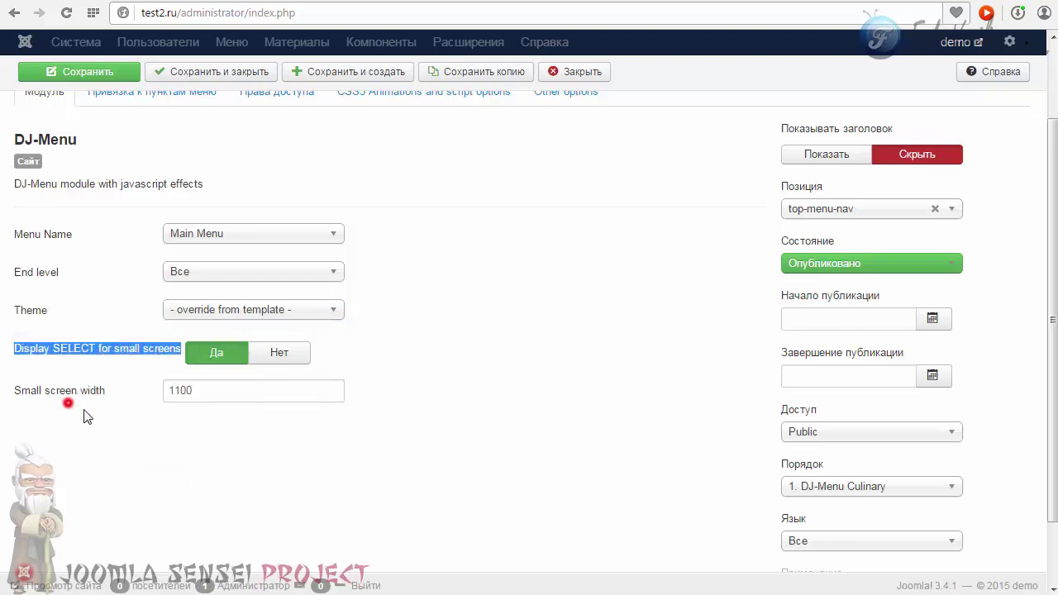
# - In Google Translate, translate "Display SELECT for small screens" from English to Russian, then return to the test2.ru DJ-Menu settings
pyautogui.hotkey('ctrl', 'Tab')
pyautogui.press('BackSpace')
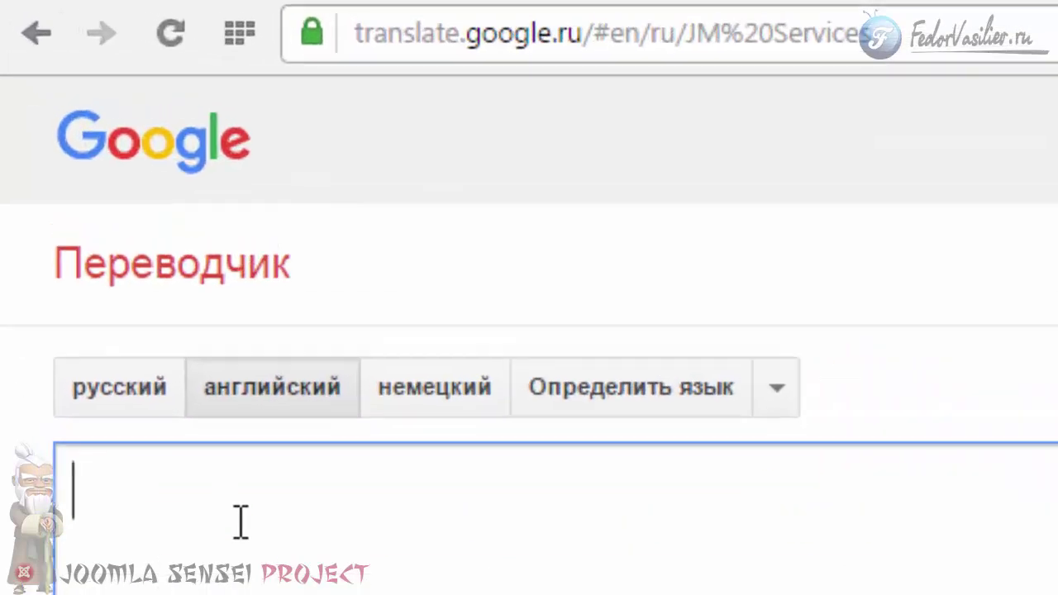
pyautogui.click(411, 49)
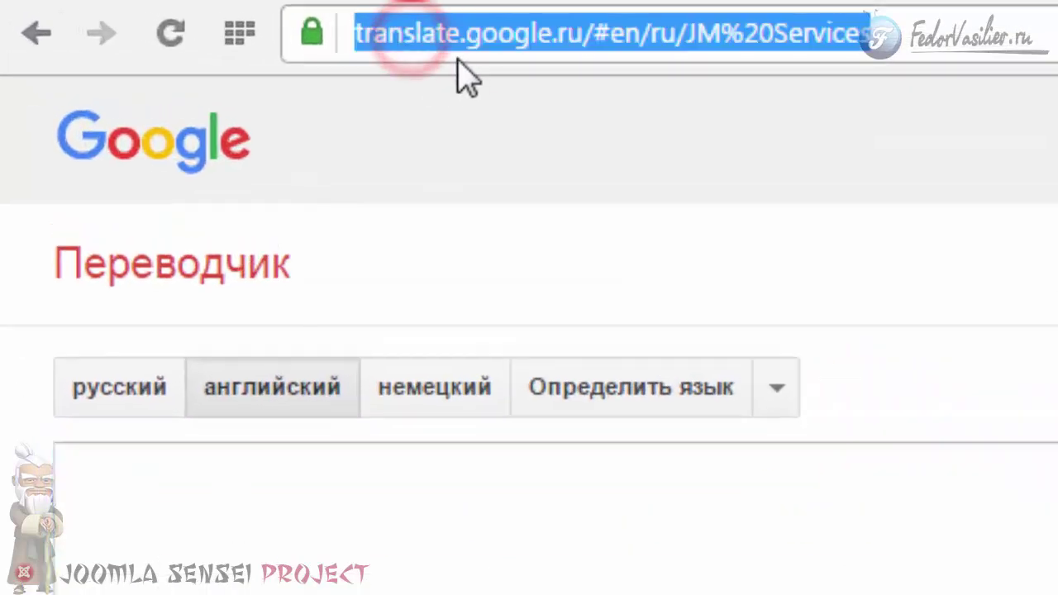
pyautogui.click(359, 556)
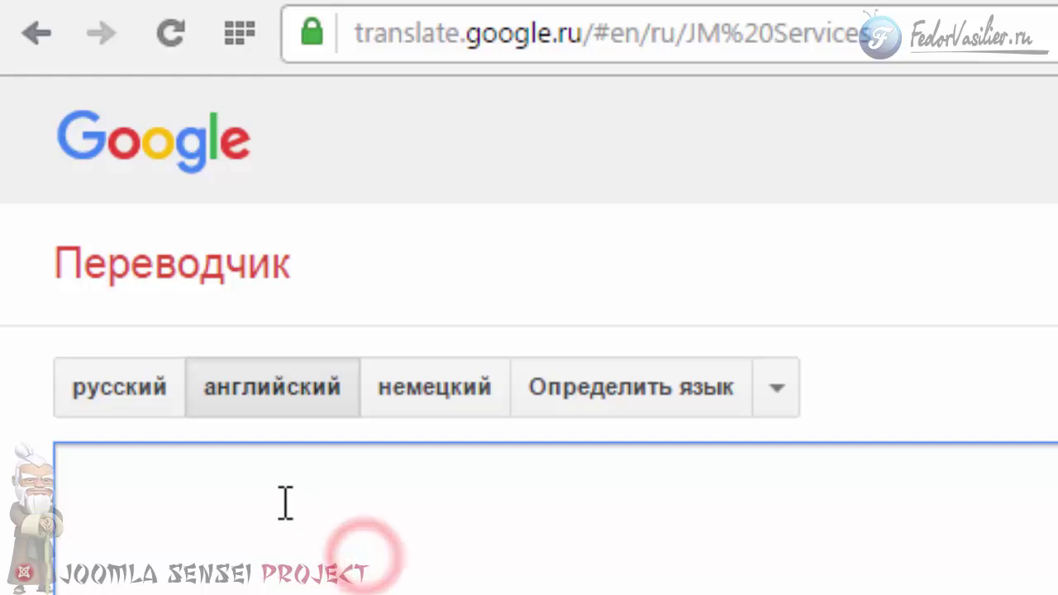
pyautogui.rightClick(241, 503)
pyautogui.click(147, 286)
pyautogui.click(511, 152)
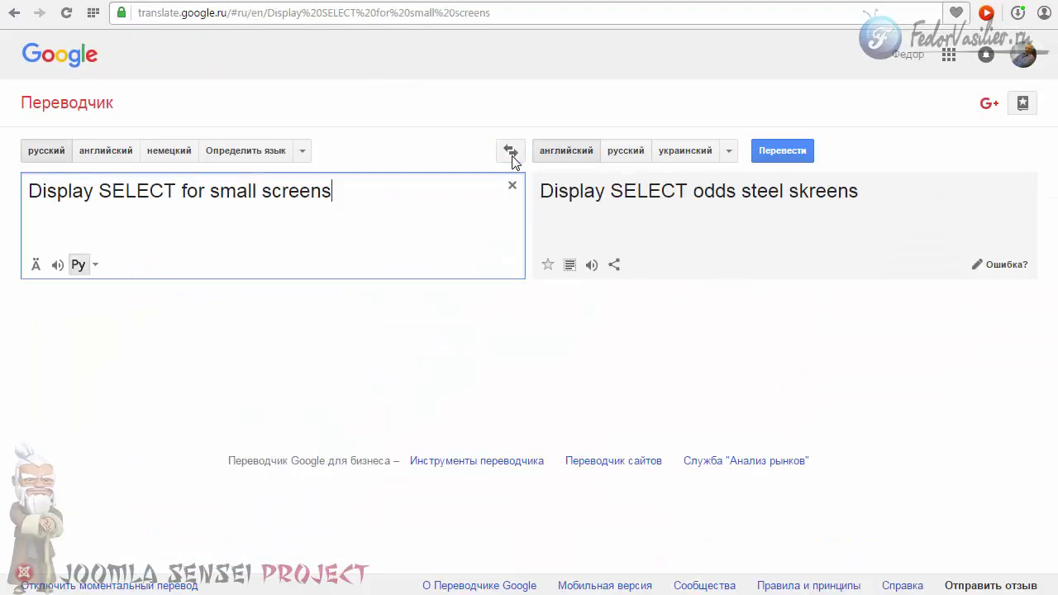
pyautogui.click(511, 152)
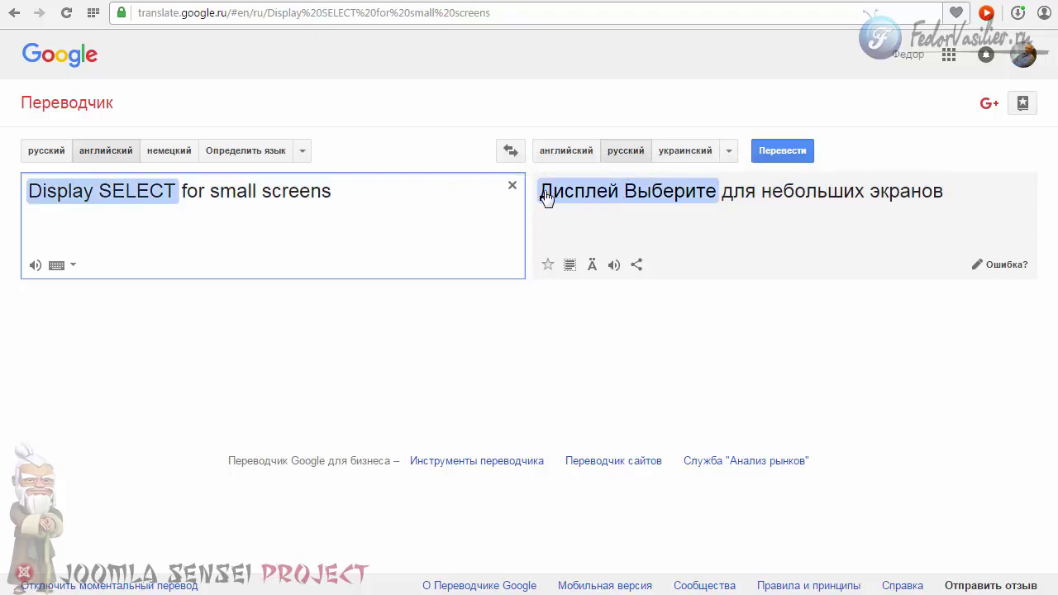
pyautogui.click(301, 152)
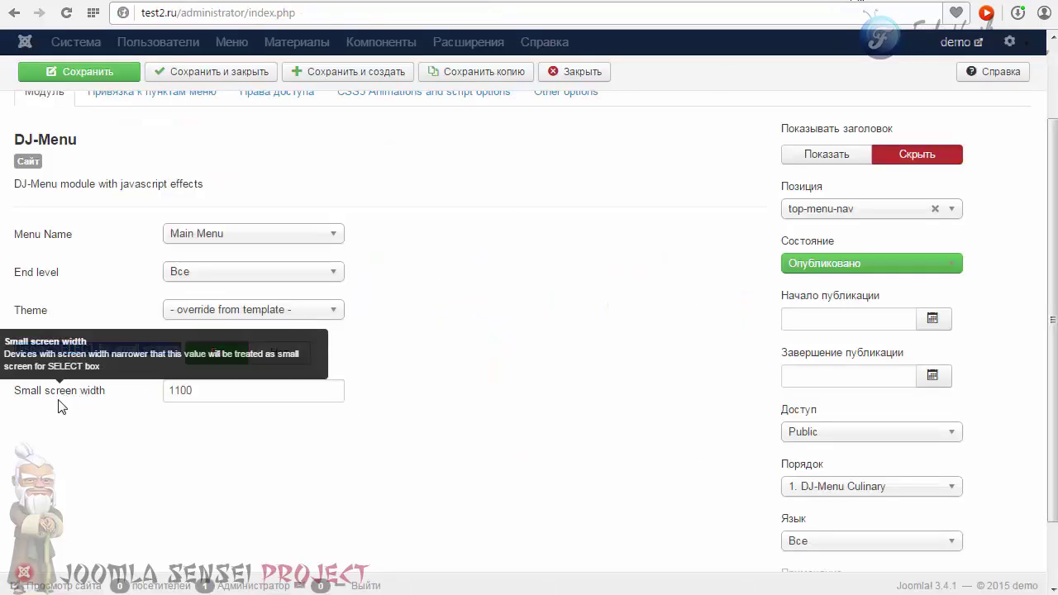
# - Copy the Small screen width value 1100 from the test2.ru DJ-Menu settings and display the Theme options again
pyautogui.doubleClick(220, 389)
pyautogui.rightClick(182, 390)
pyautogui.click(88, 394)
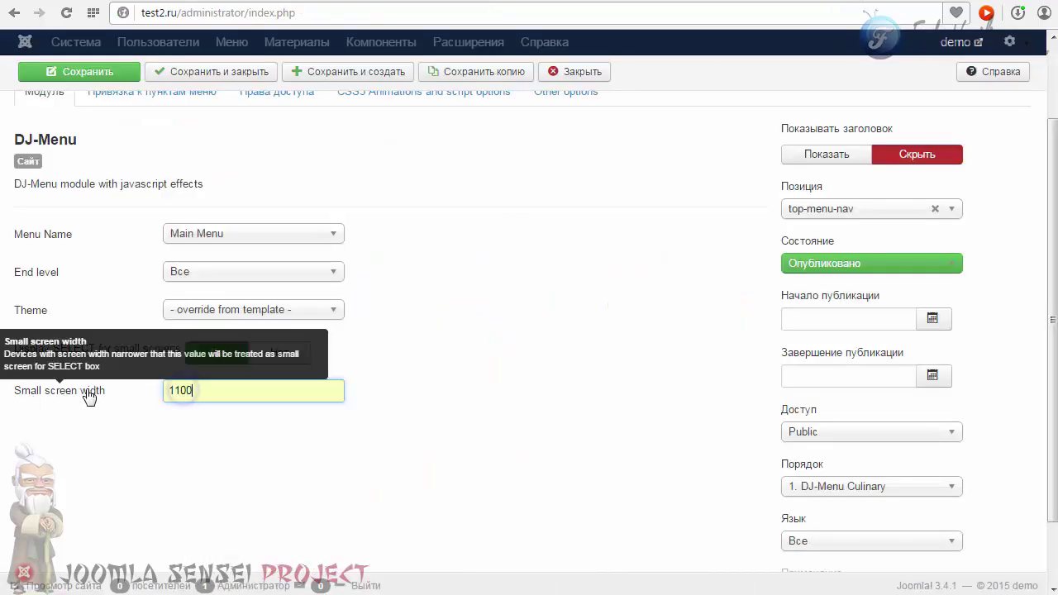
pyautogui.doubleClick(197, 387)
pyautogui.rightClick(179, 392)
pyautogui.click(230, 467)
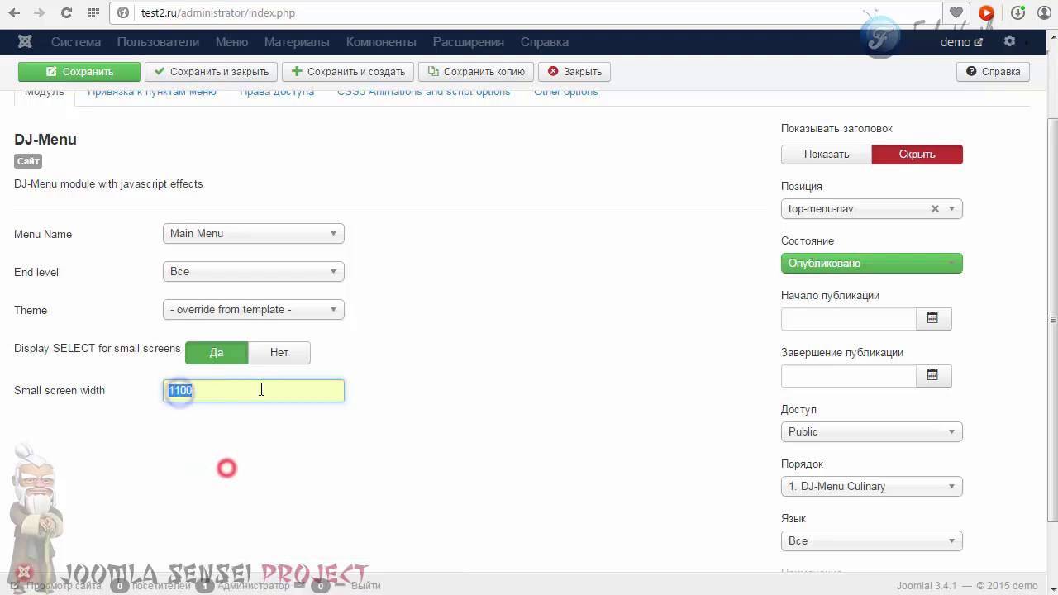
pyautogui.click(435, 402)
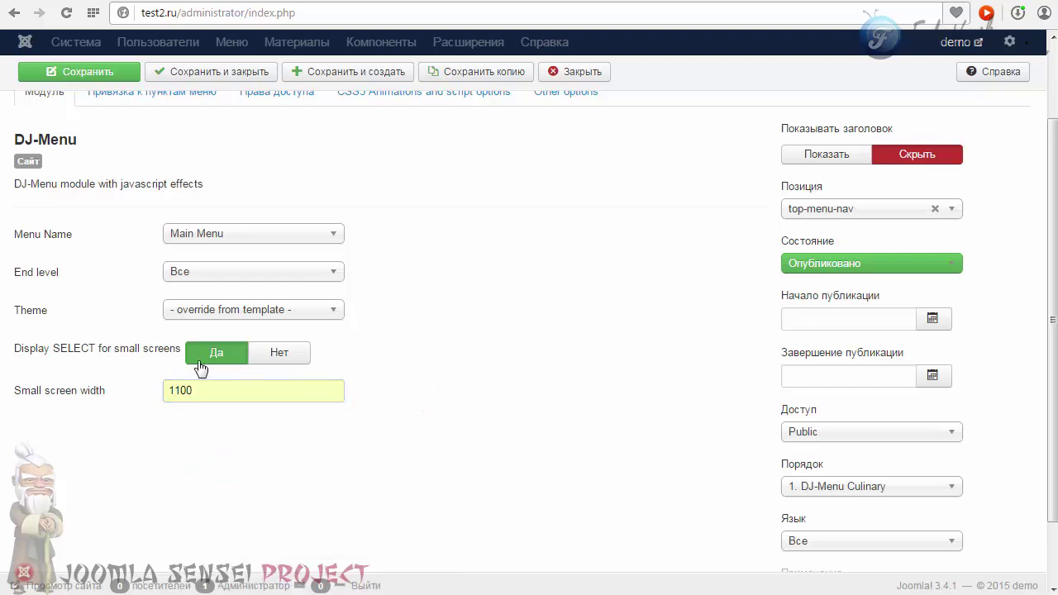
pyautogui.click(181, 311)
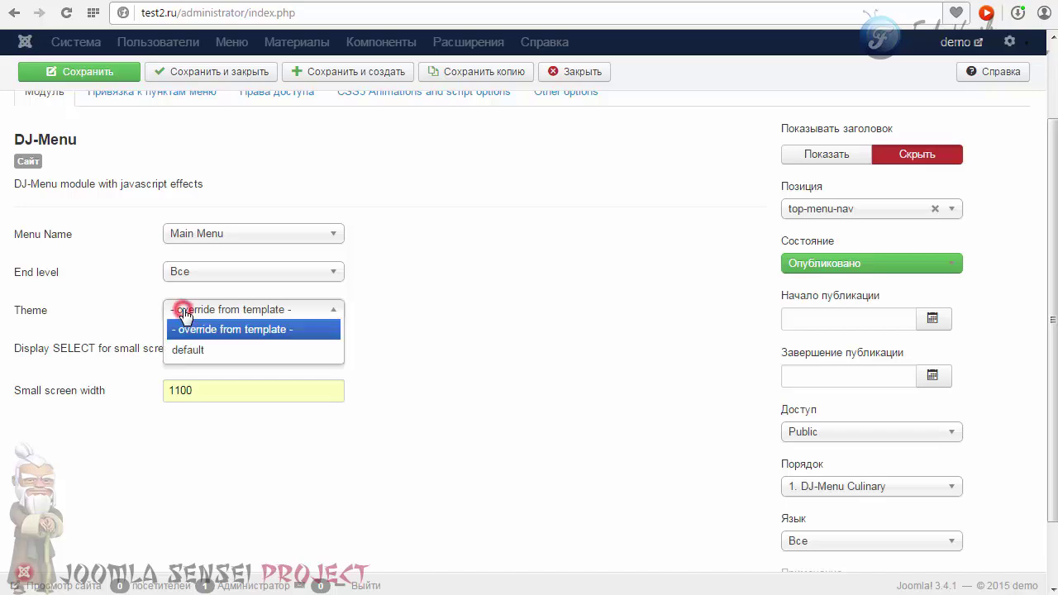
# - Set the vino-demo DJ-Menu module's Theme to "- override from template -" and Display SELECT for small screens to Да
pyautogui.click(207, 331)
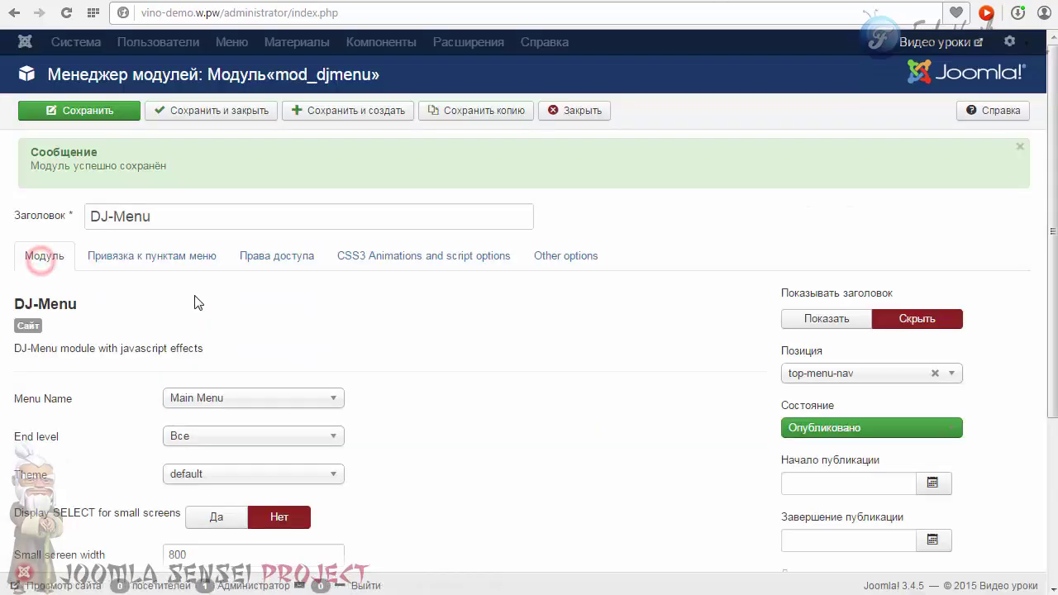
pyautogui.scroll(-2, 389, 272)
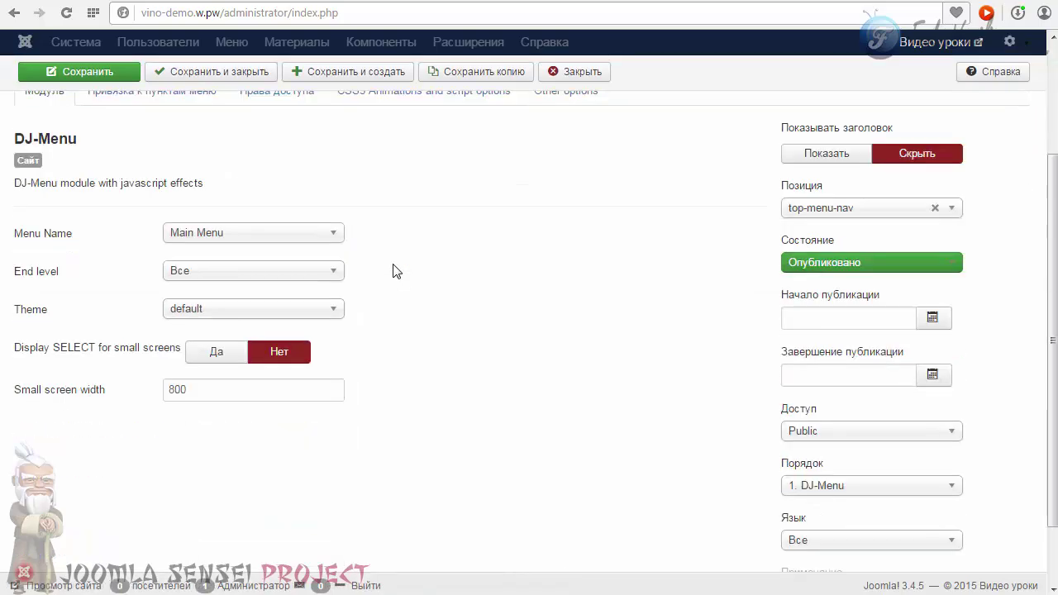
pyautogui.click(193, 310)
pyautogui.click(213, 329)
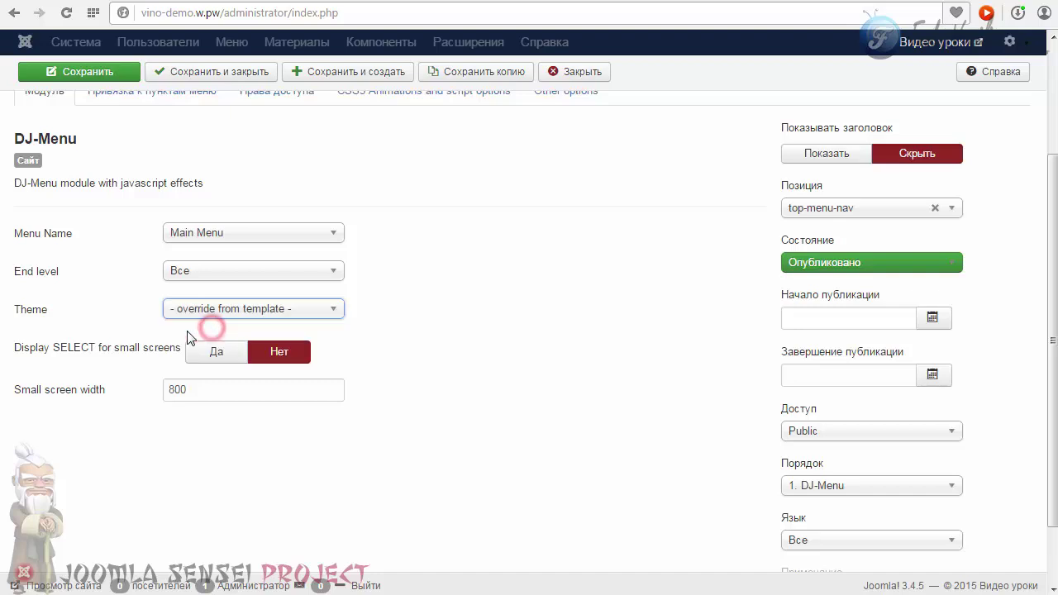
pyautogui.click(215, 351)
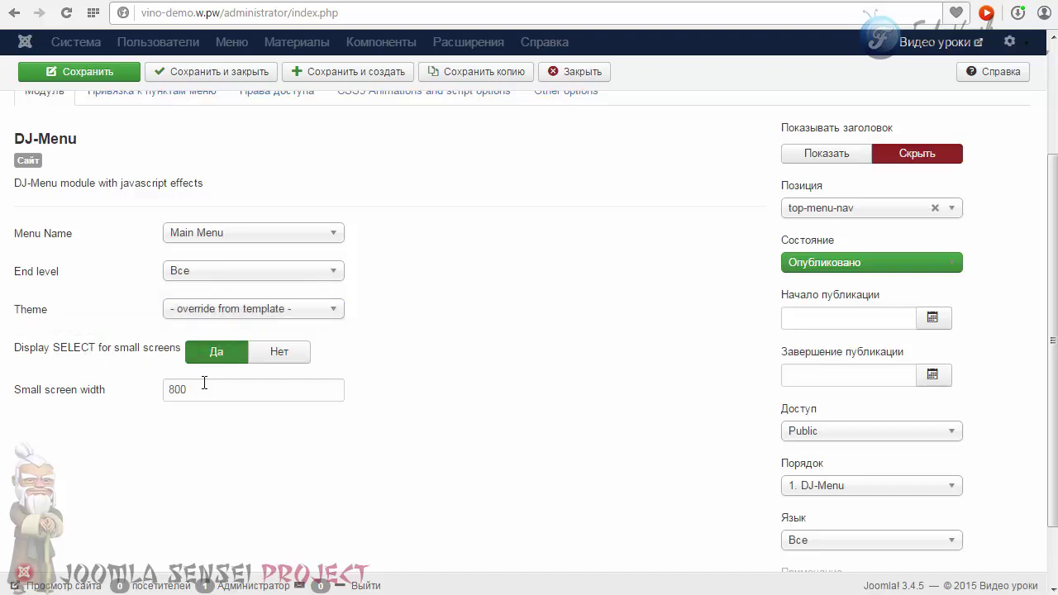
# - Paste 1100 as the Small screen width of the vino-demo DJ-Menu module and save the module
pyautogui.doubleClick(203, 387)
pyautogui.rightClick(174, 389)
pyautogui.click(219, 484)
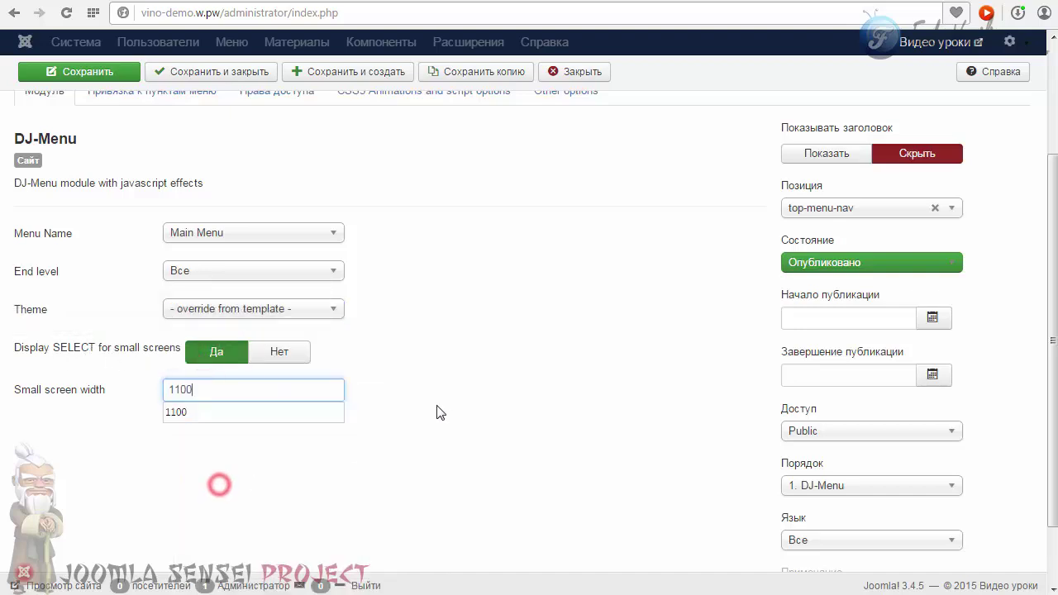
pyautogui.click(114, 73)
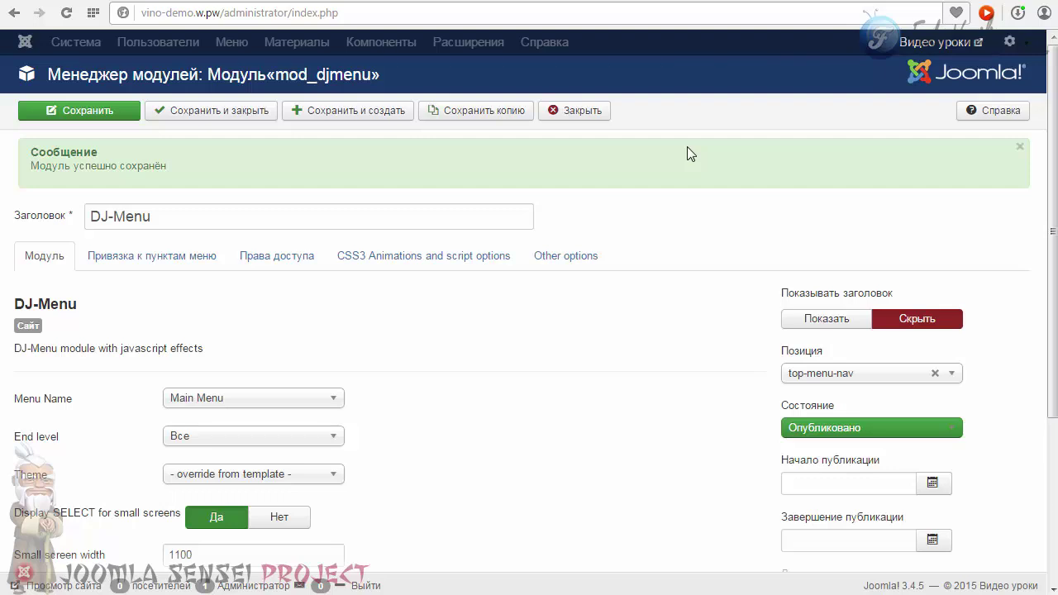
# - Open the vino-demo site's front page and compare its menu with the icon menu and dropdowns on the test2.ru demo
pyautogui.click(938, 42)
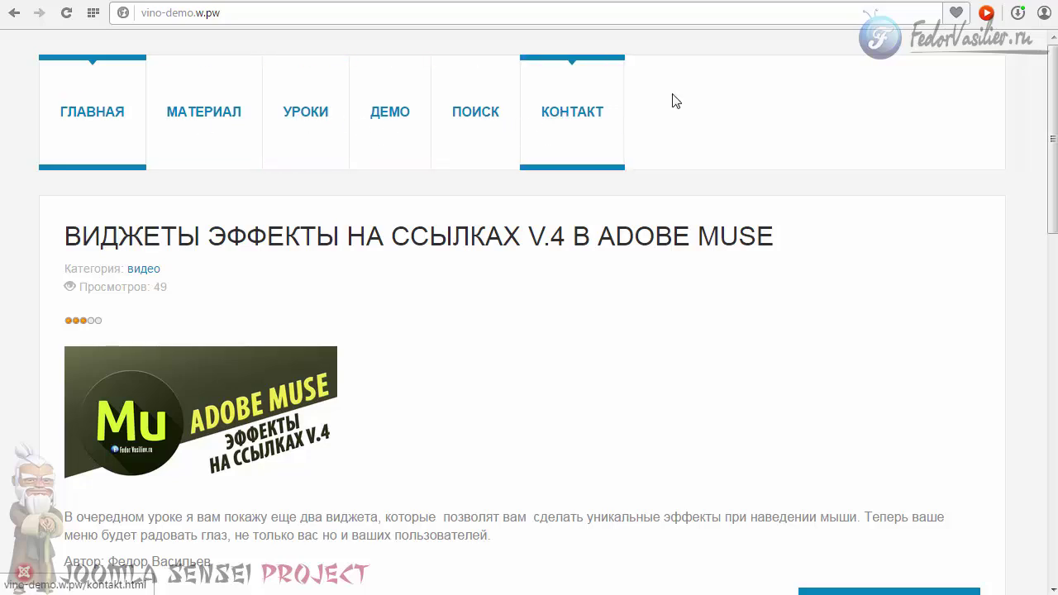
pyautogui.click(799, 3)
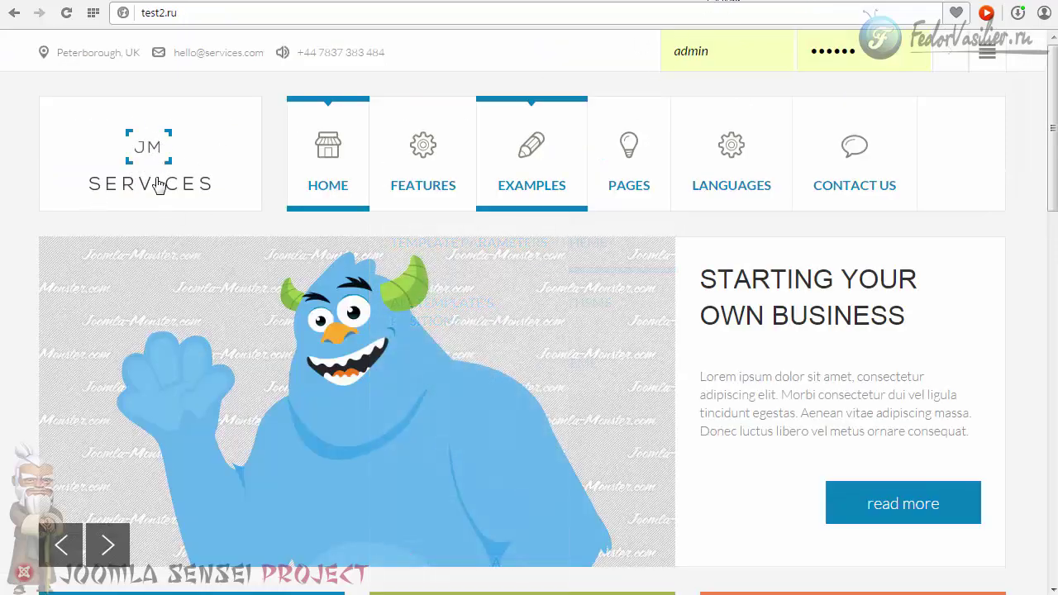
pyautogui.click(686, 5)
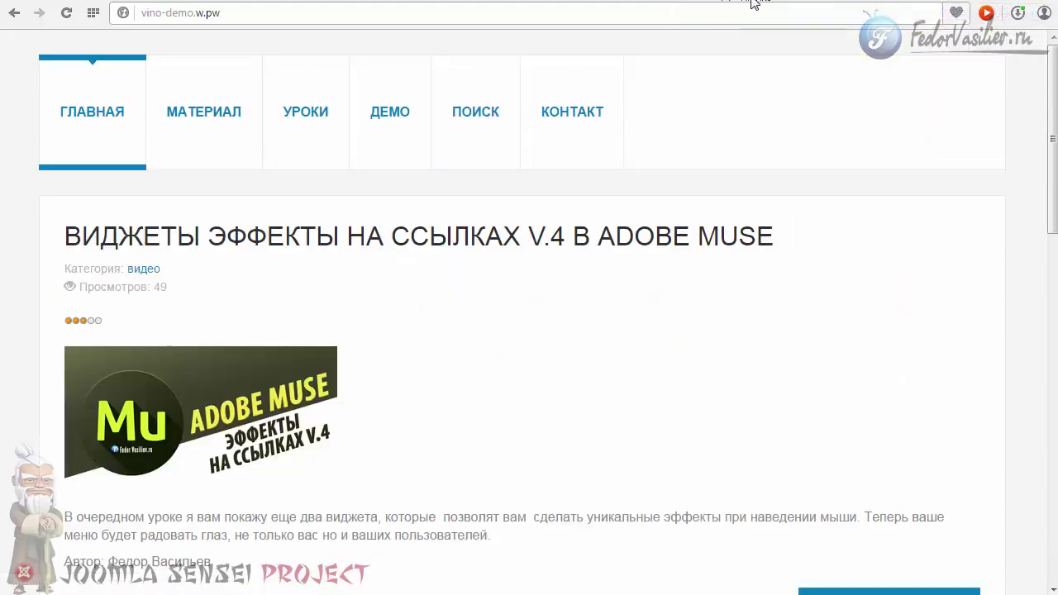
pyautogui.click(754, 4)
pyautogui.moveTo(424, 157)
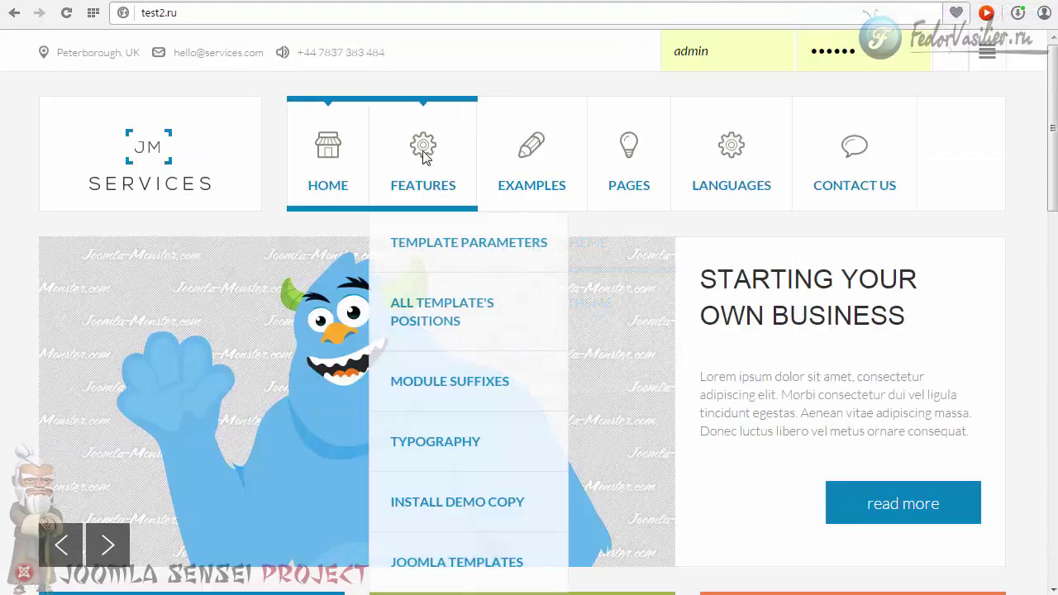
pyautogui.moveTo(569, 157)
pyautogui.moveTo(638, 156)
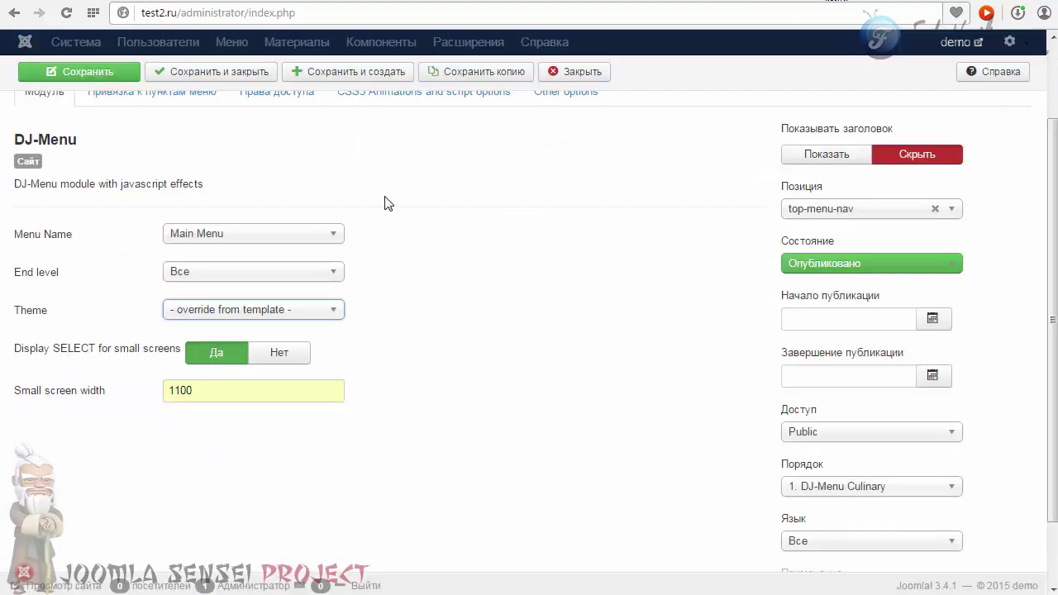
# - Close the DJ-Menu module on test2.ru and open the link display options of the Home item in Main Menu
pyautogui.scroll(2, 586, 157)
pyautogui.click(577, 115)
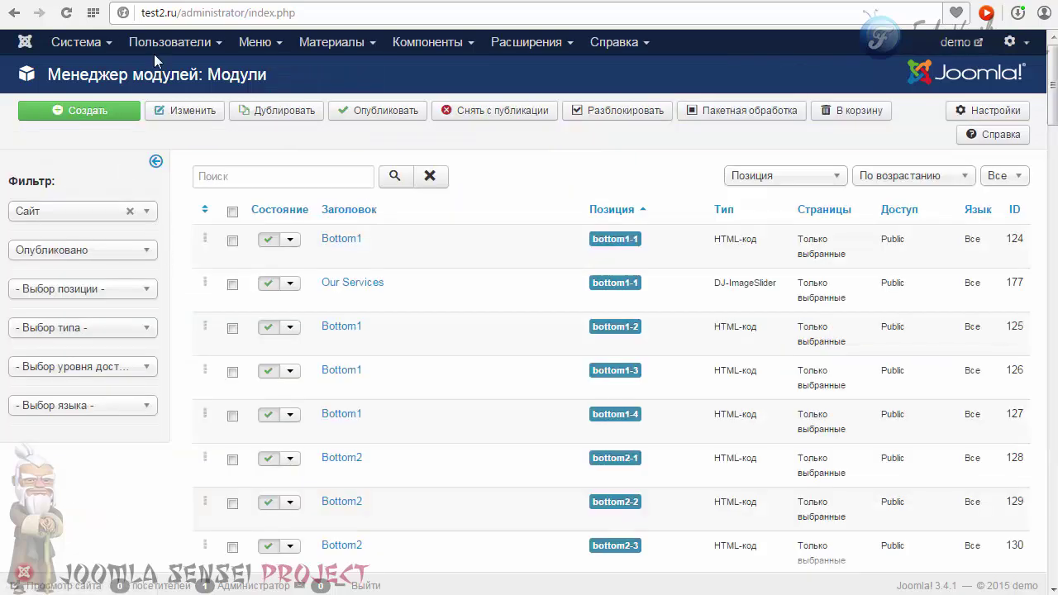
pyautogui.click(251, 47)
pyautogui.click(269, 126)
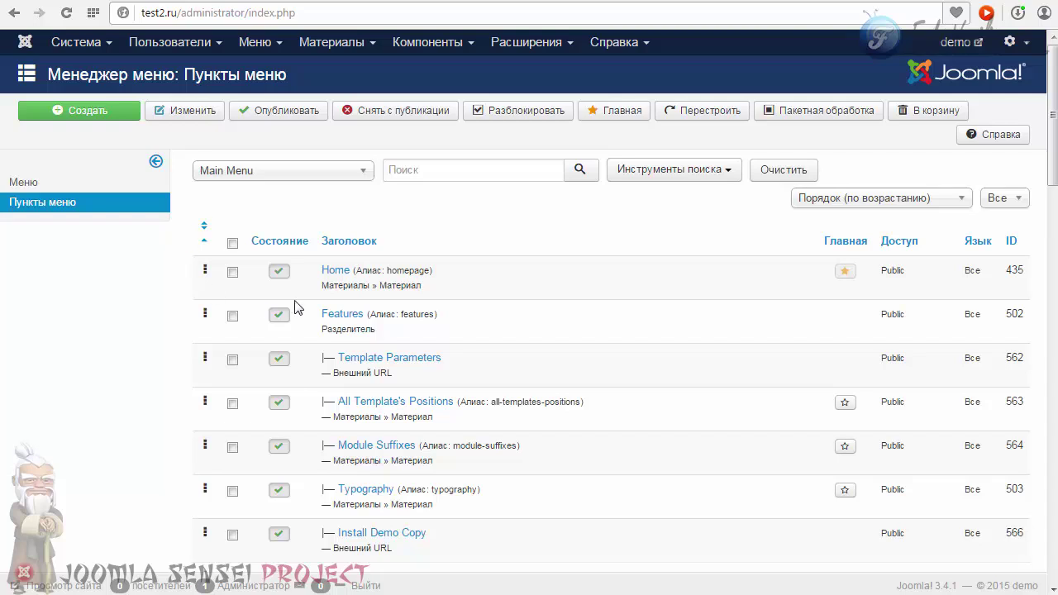
pyautogui.click(337, 273)
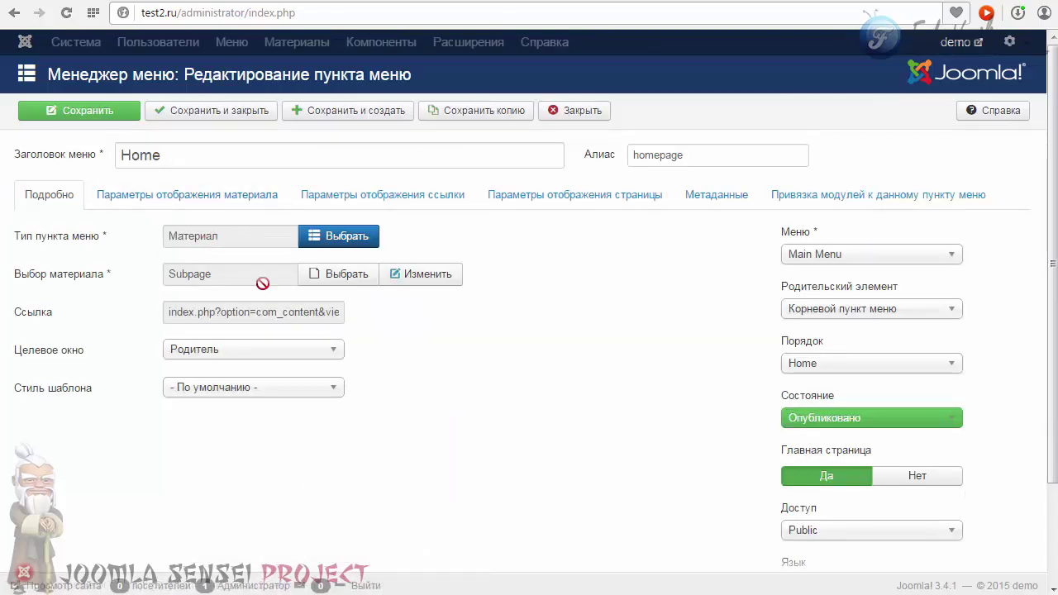
pyautogui.click(396, 203)
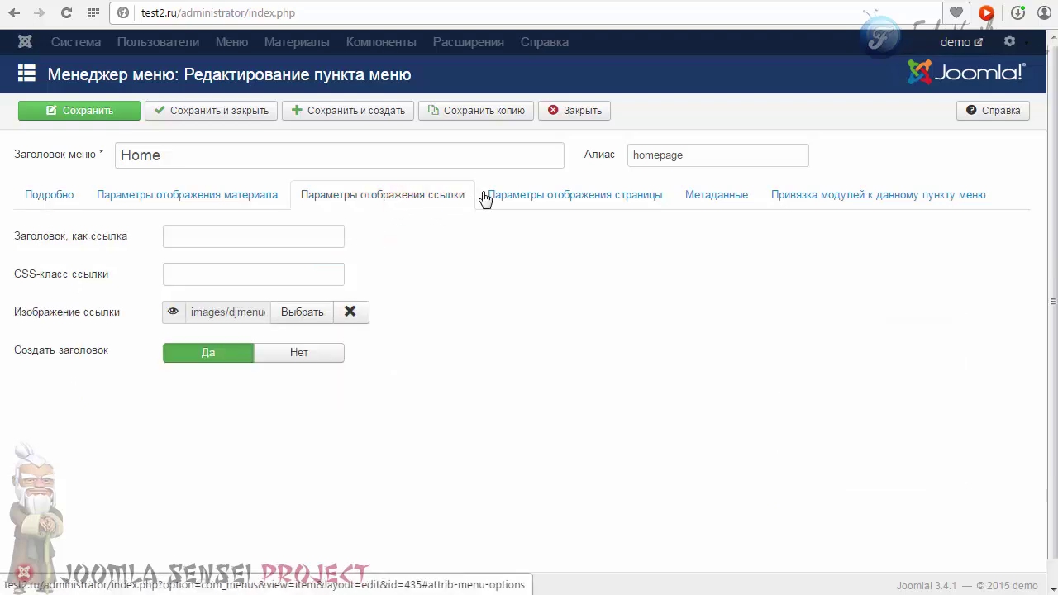
# - From the djmenu image folder for Home's link image, save icon1.png to the computer, then select icon6.png and insert it
pyautogui.click(290, 322)
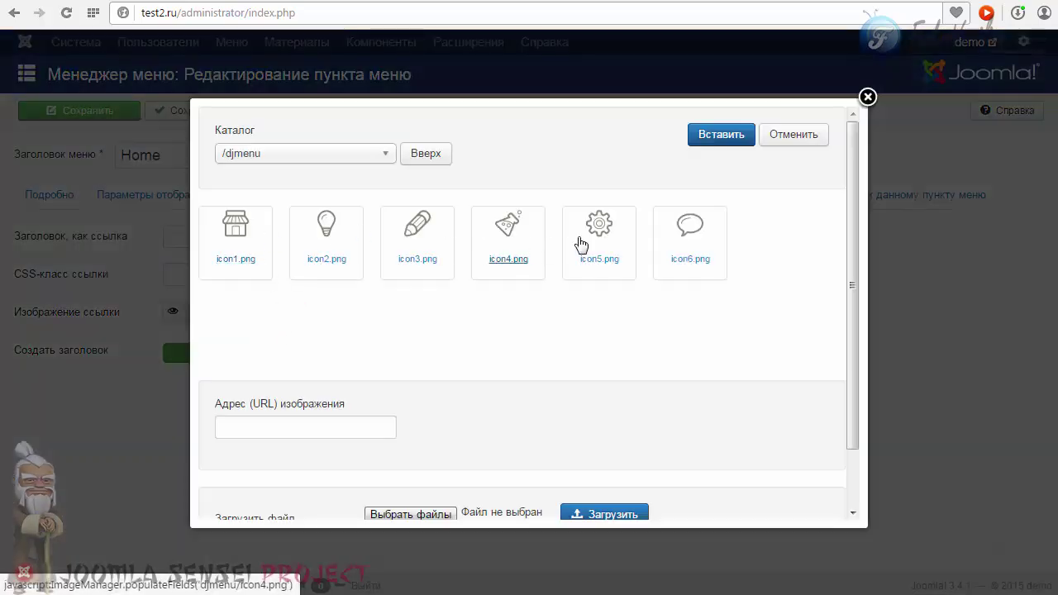
pyautogui.rightClick(236, 231)
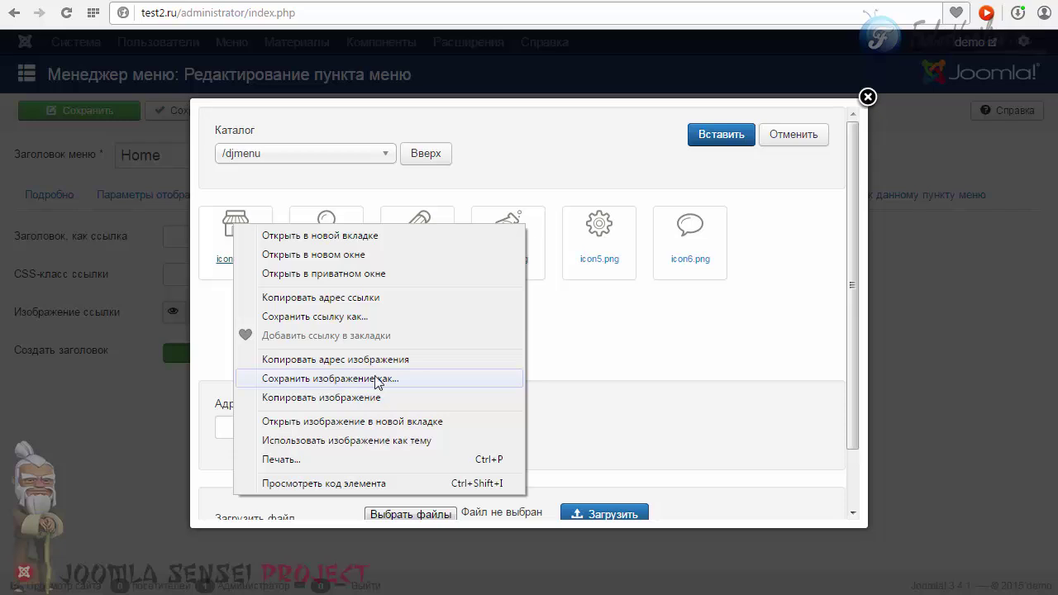
pyautogui.click(565, 339)
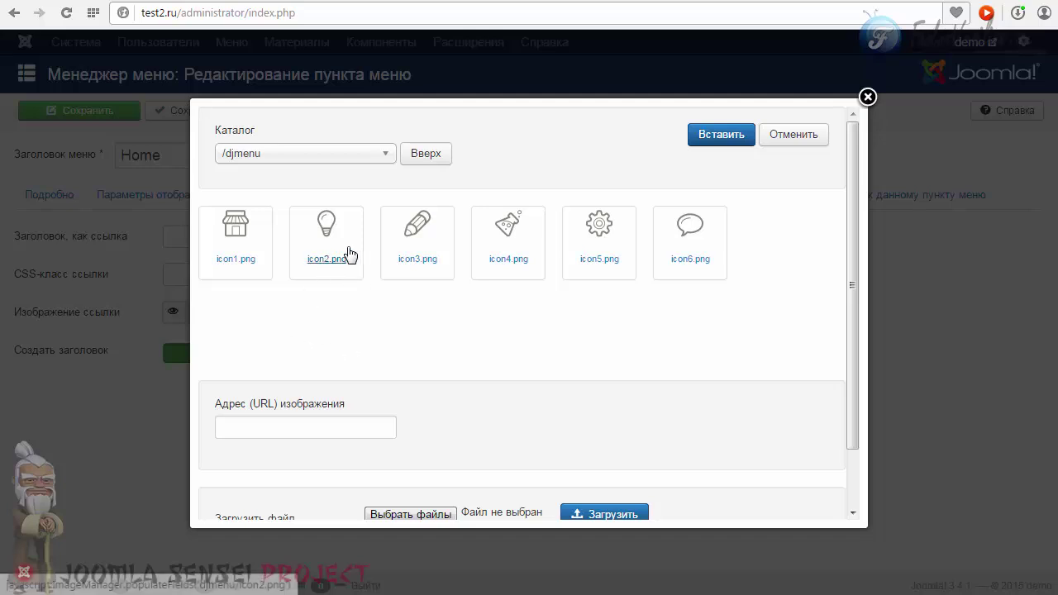
pyautogui.click(668, 240)
pyautogui.click(719, 134)
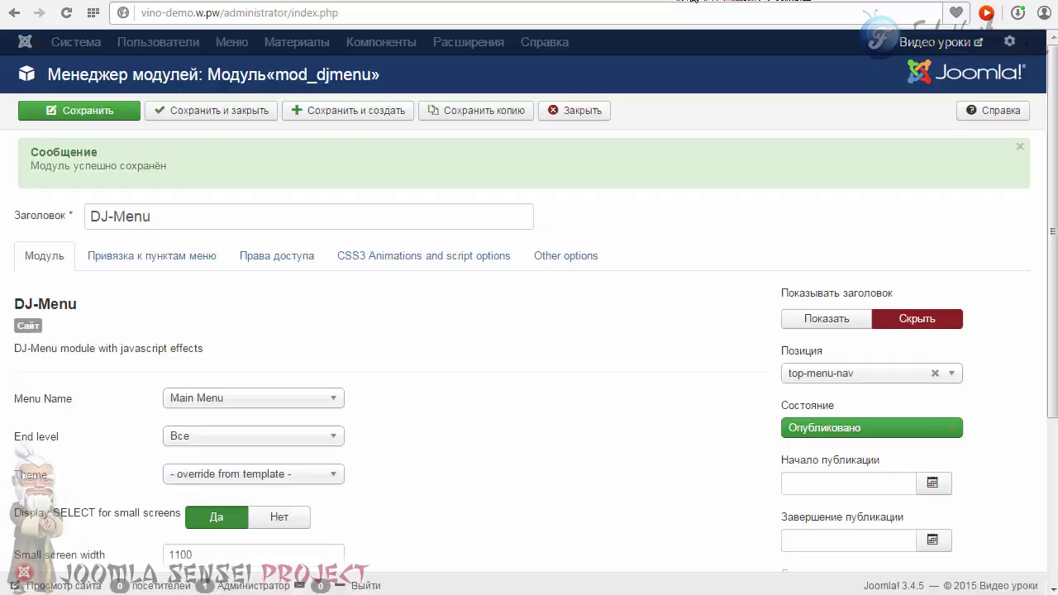
# - On vino-demo, close the DJ-Menu module and open the link parameters of the Главная item in Main Menu
pyautogui.click(570, 110)
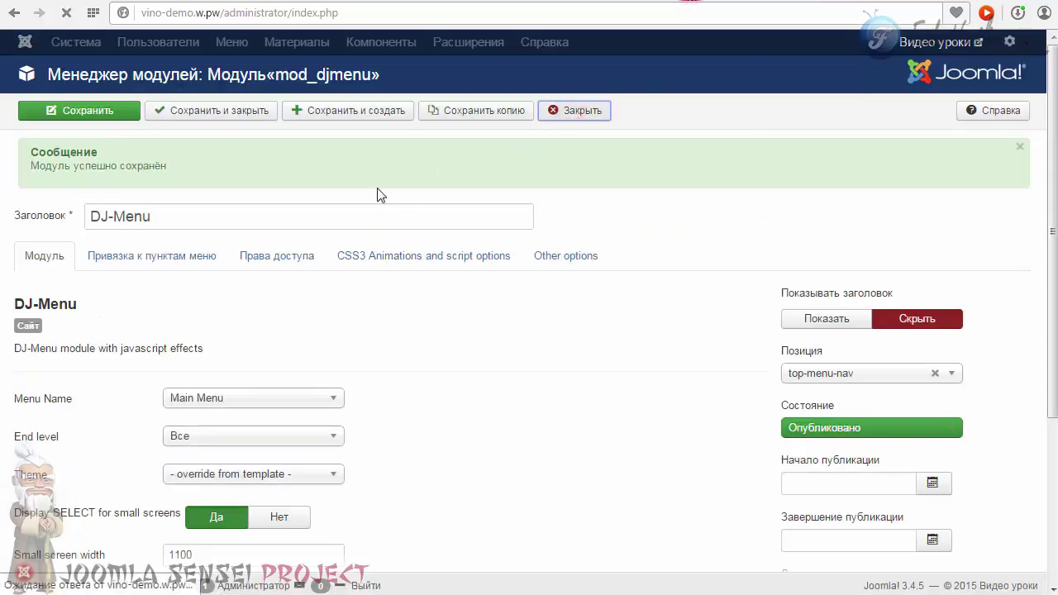
pyautogui.click(250, 43)
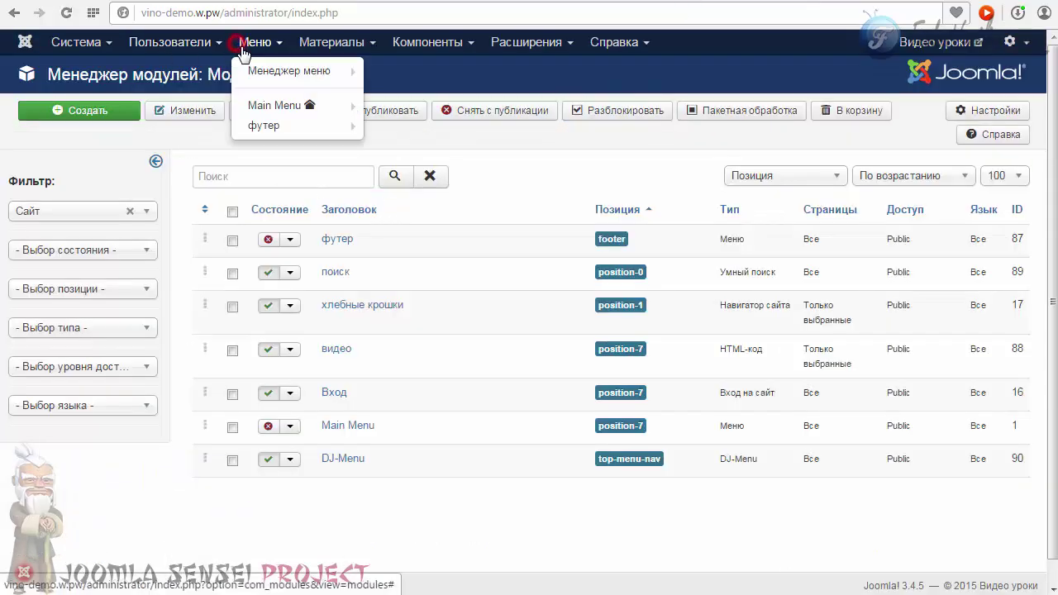
pyautogui.click(257, 108)
pyautogui.scroll(-2, 233, 298)
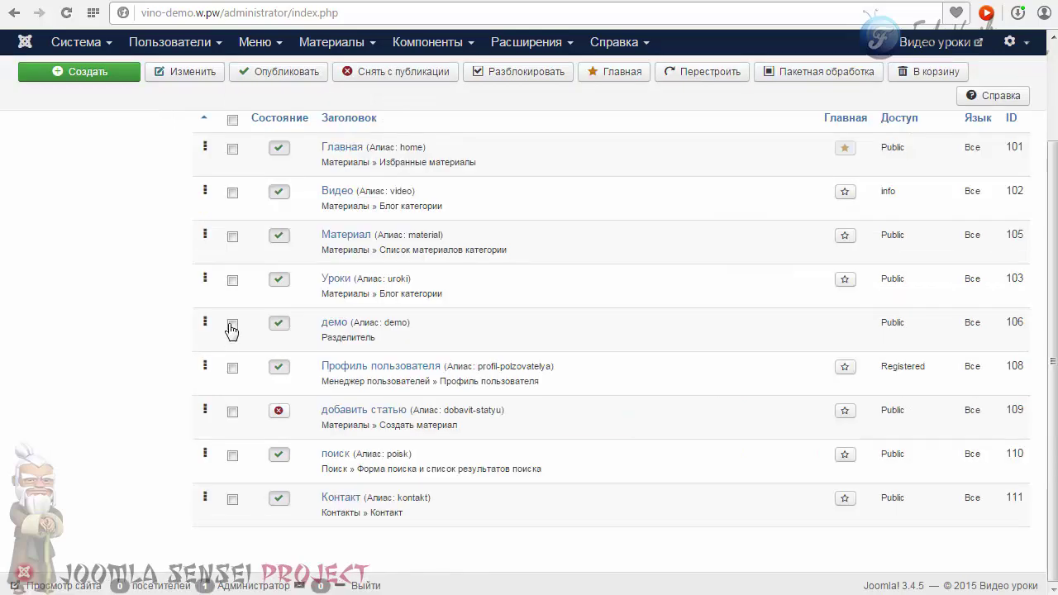
pyautogui.click(336, 154)
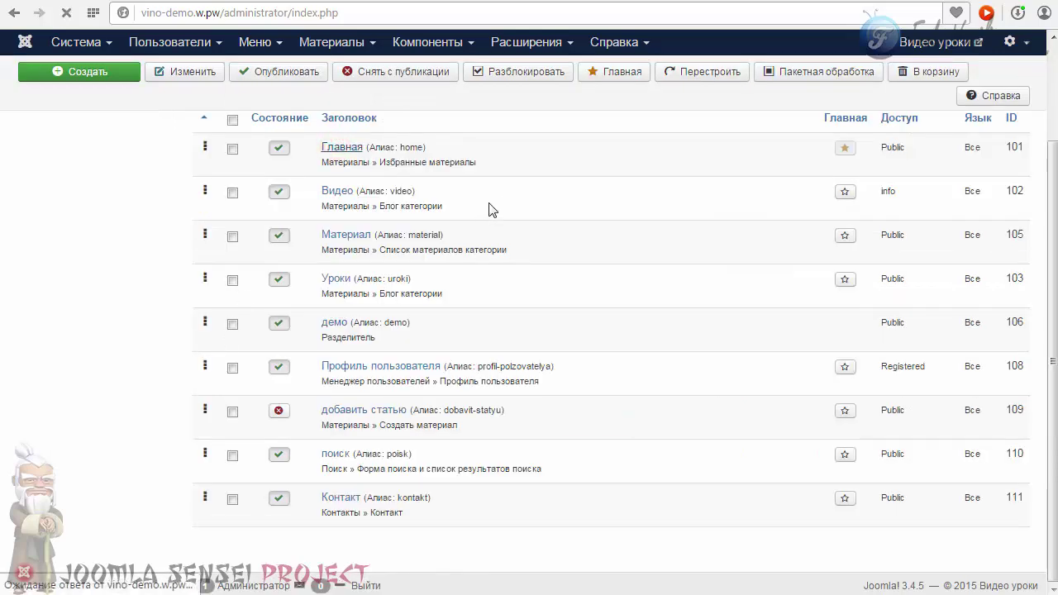
pyautogui.click(264, 196)
pyautogui.click(498, 200)
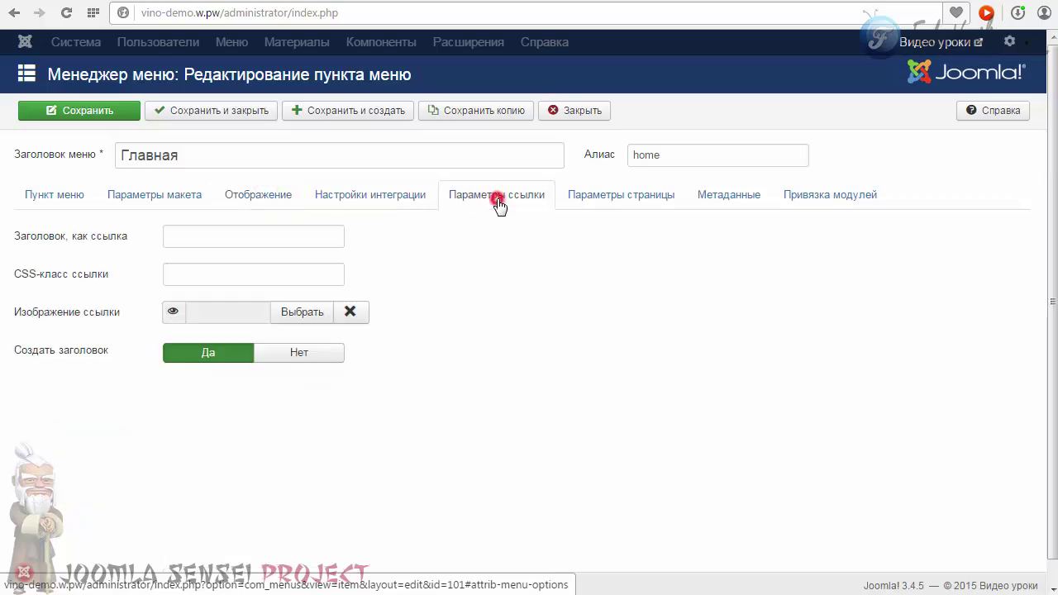
# - Upload icon1.png to the root image folder through the link image selection of the Главная item
pyautogui.click(301, 317)
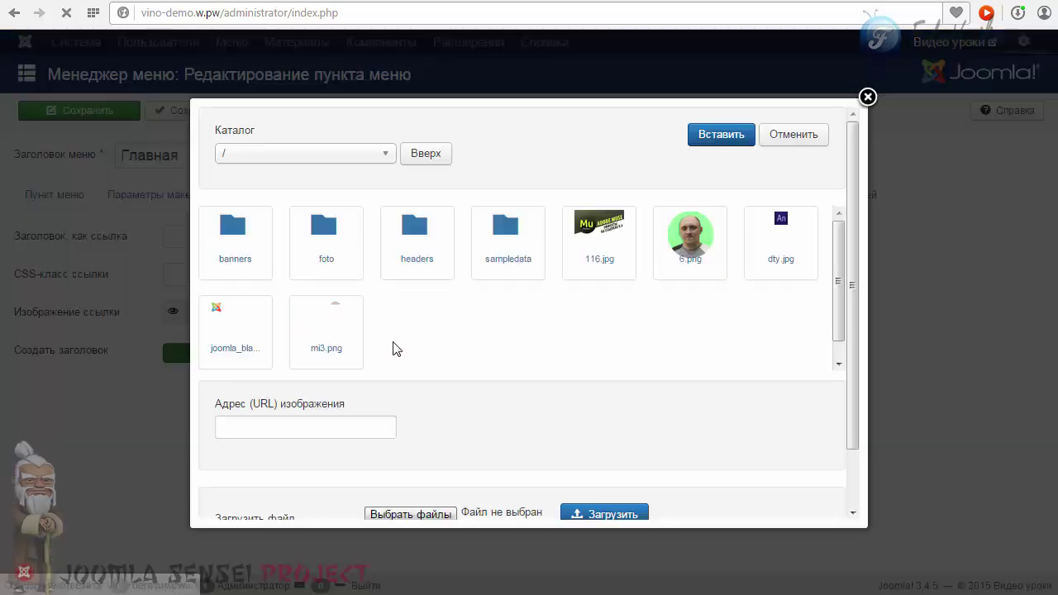
pyautogui.scroll(-1, 395, 349)
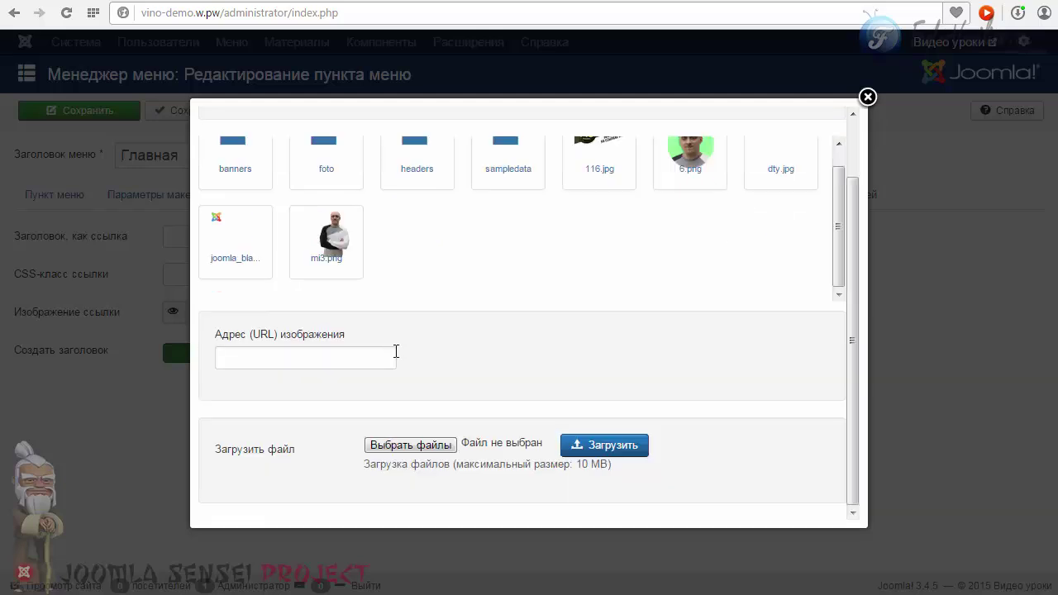
pyautogui.click(403, 449)
pyautogui.click(585, 451)
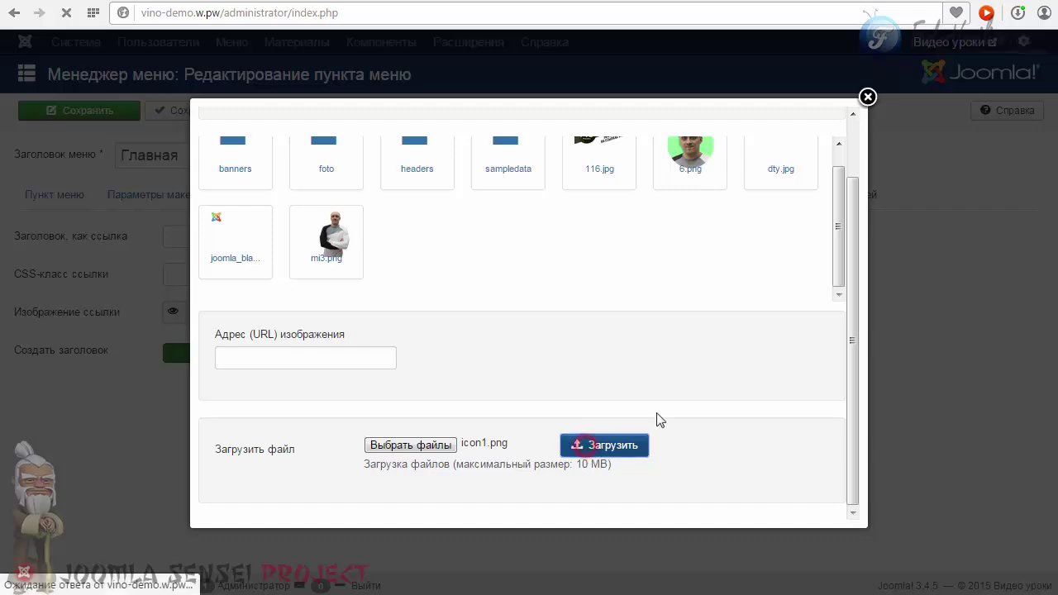
# - Insert images/icon1.png as the link image of the Главная menu item and save the item
pyautogui.click(240, 380)
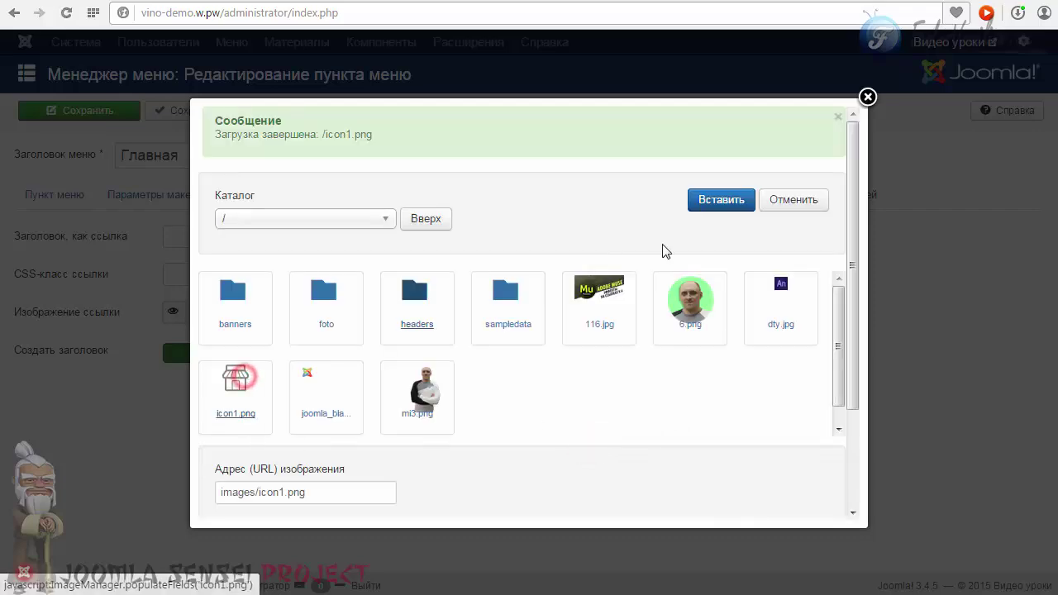
pyautogui.click(720, 200)
pyautogui.click(35, 113)
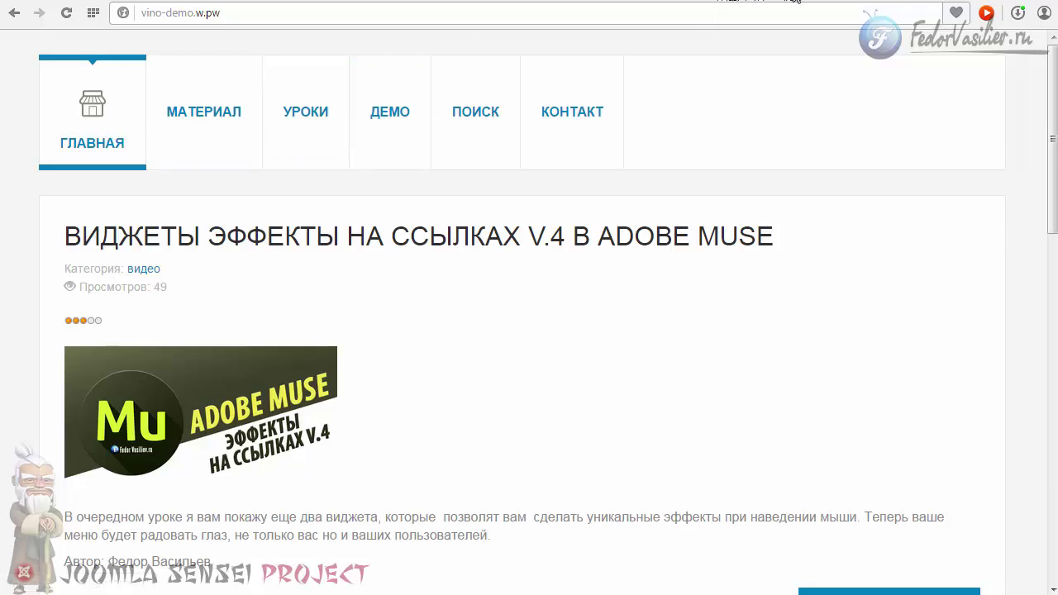
# - Return from the site preview to the vino-demo administration and close the Главная menu item
pyautogui.click(796, 5)
pyautogui.click(744, 5)
pyautogui.click(666, 8)
pyautogui.click(571, 113)
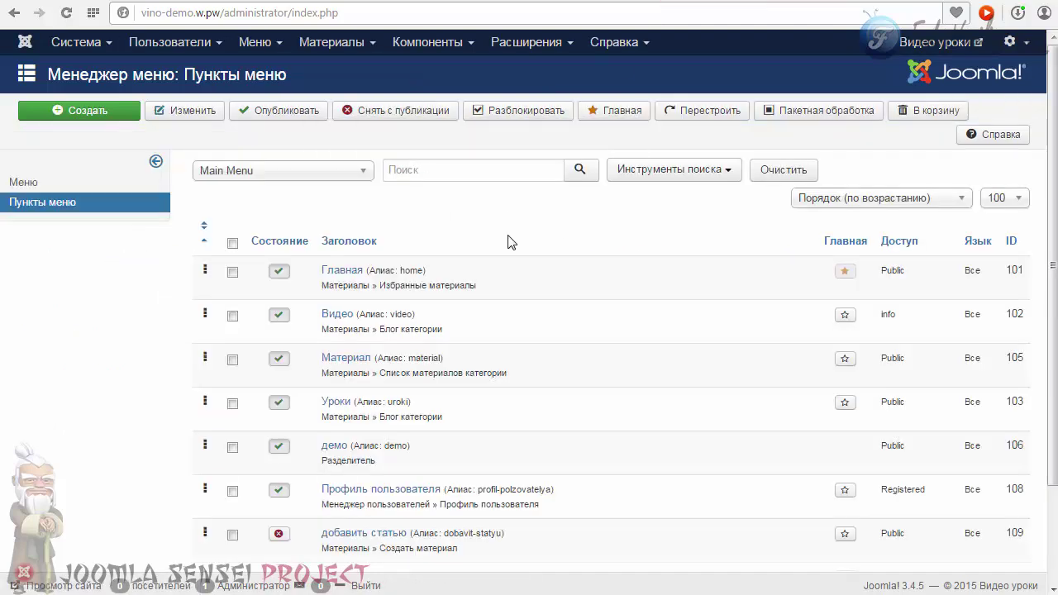
# - Open the jm-services - По умолчанию style in the vino-demo template manager and display its Basic settings
pyautogui.click(521, 43)
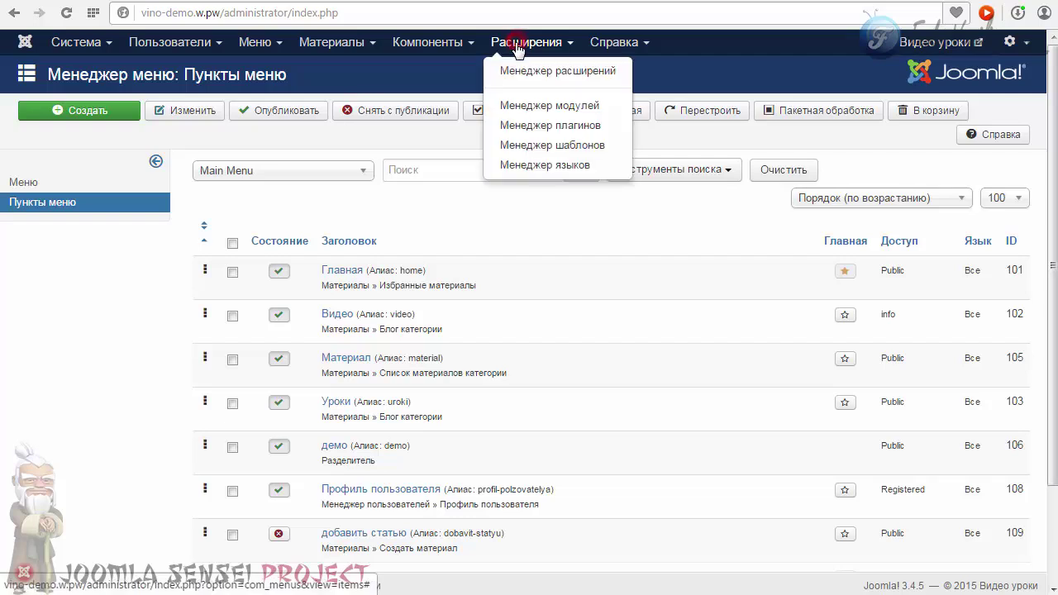
pyautogui.click(546, 145)
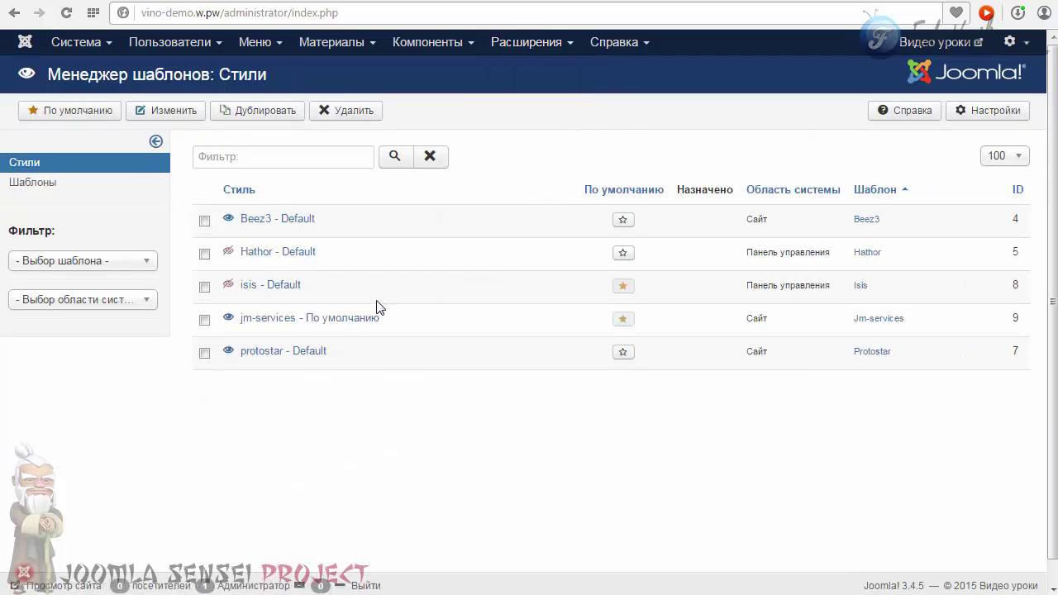
pyautogui.click(256, 322)
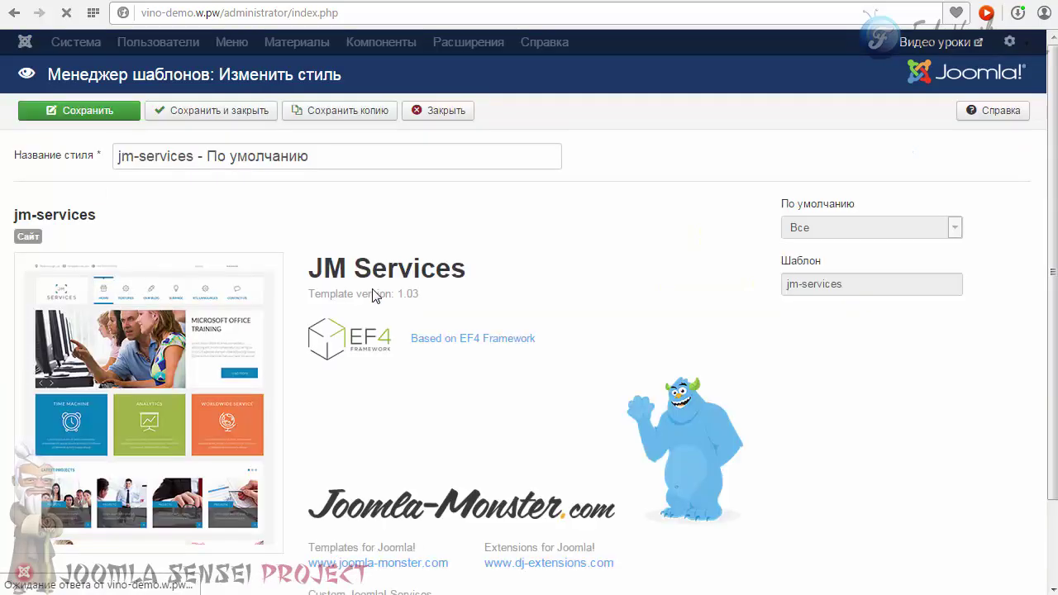
pyautogui.scroll(-5, 75, 326)
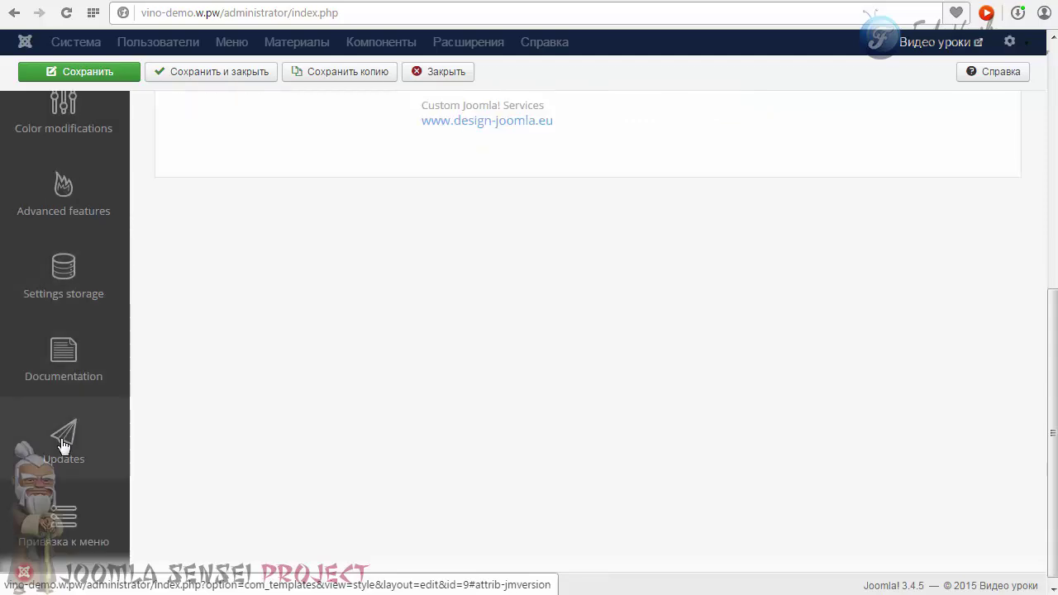
pyautogui.scroll(5, 58, 414)
pyautogui.click(64, 273)
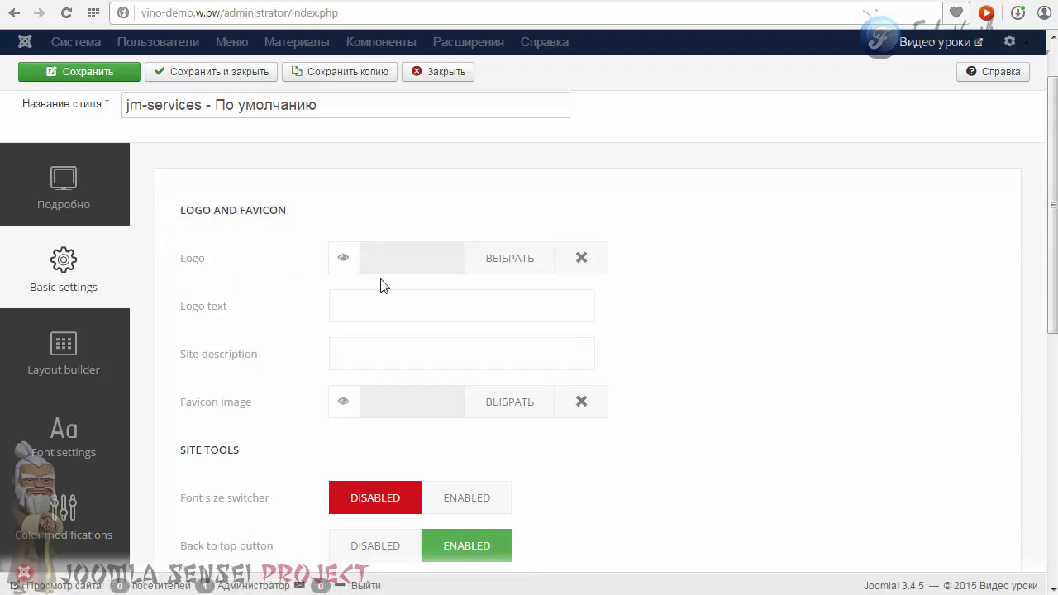
# - Upload logo-2015-2.png to the root image folder through the Logo image selection of the template style
pyautogui.click(499, 260)
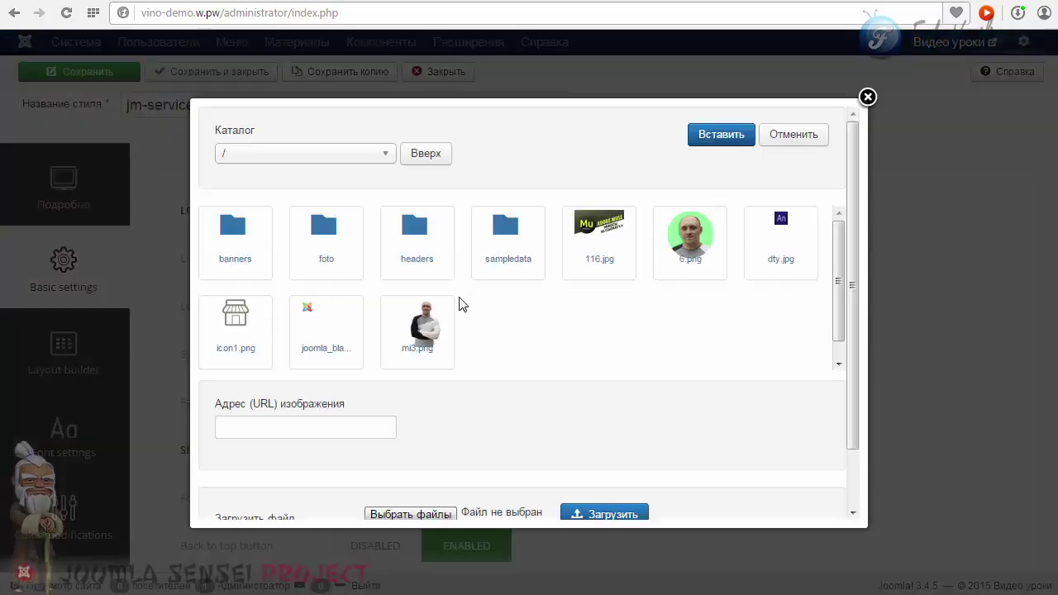
pyautogui.scroll(-1, 463, 380)
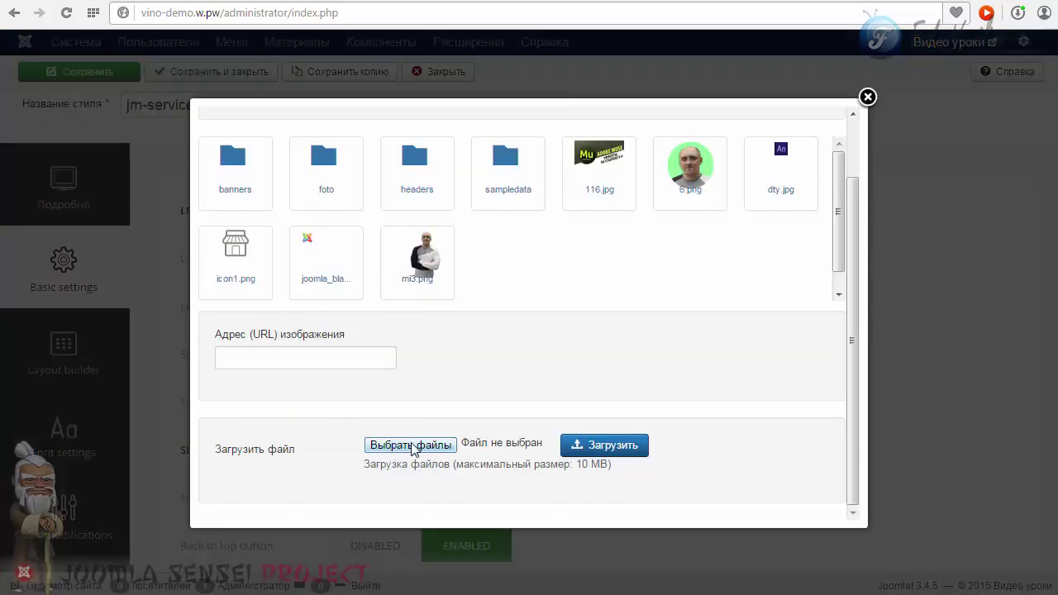
pyautogui.click(413, 449)
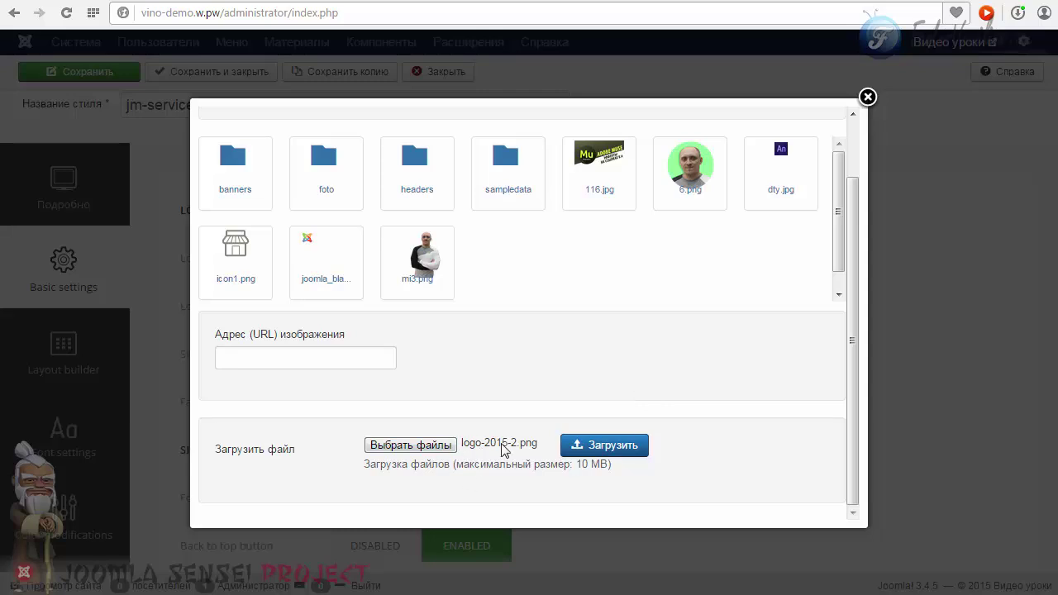
pyautogui.click(583, 445)
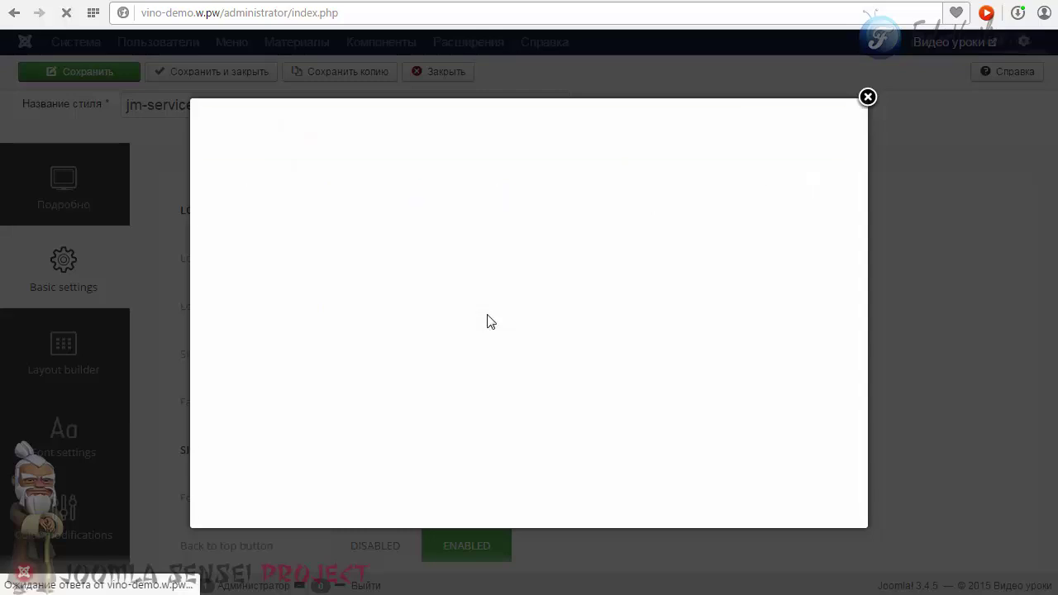
# - Insert logo-2015-2.png as the template logo, save the style and reload the vino-demo site preview
pyautogui.click(414, 374)
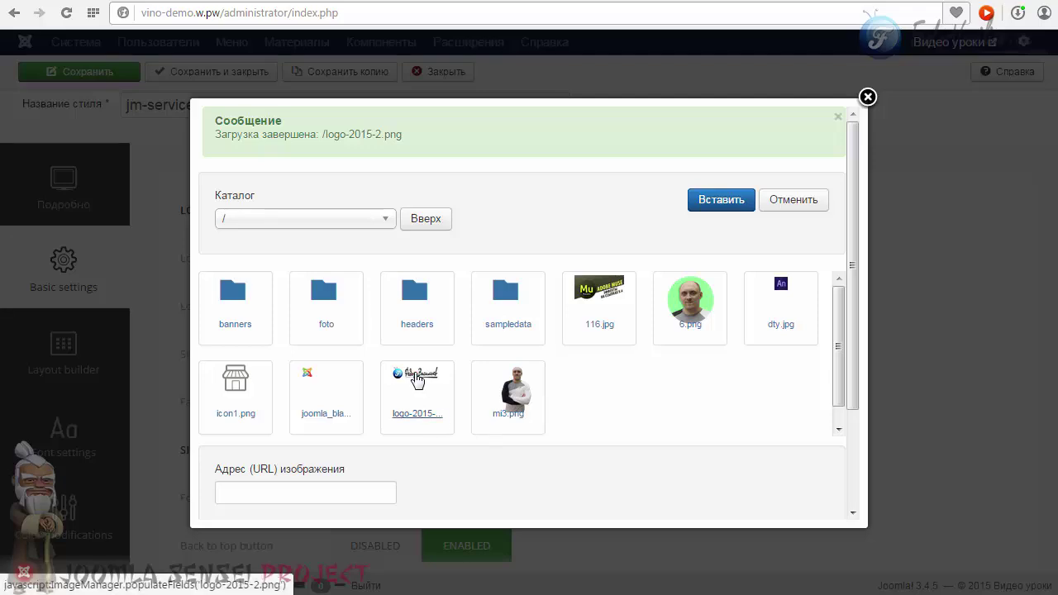
pyautogui.click(716, 201)
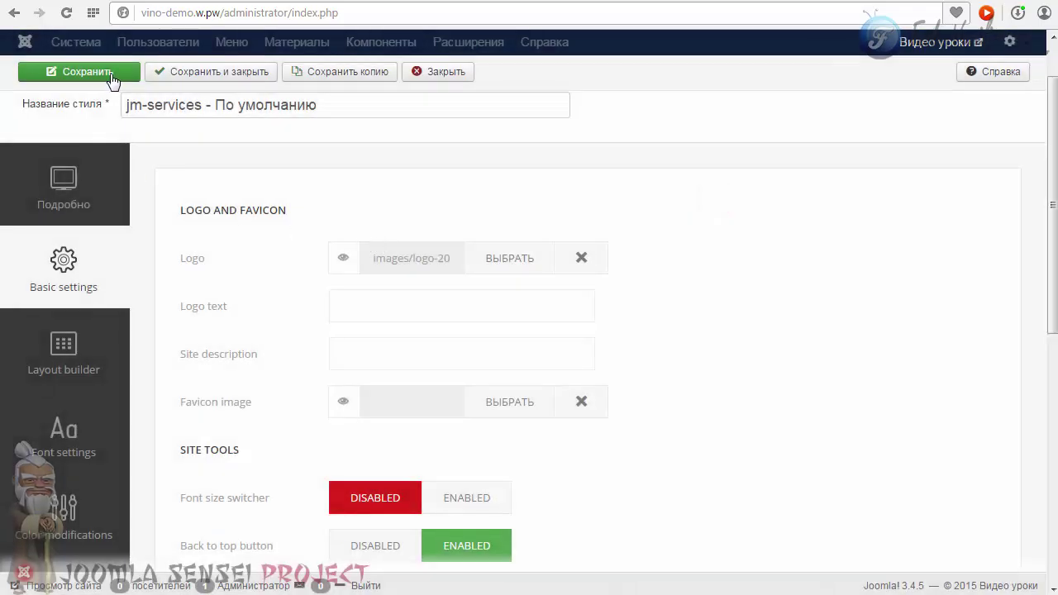
pyautogui.click(108, 71)
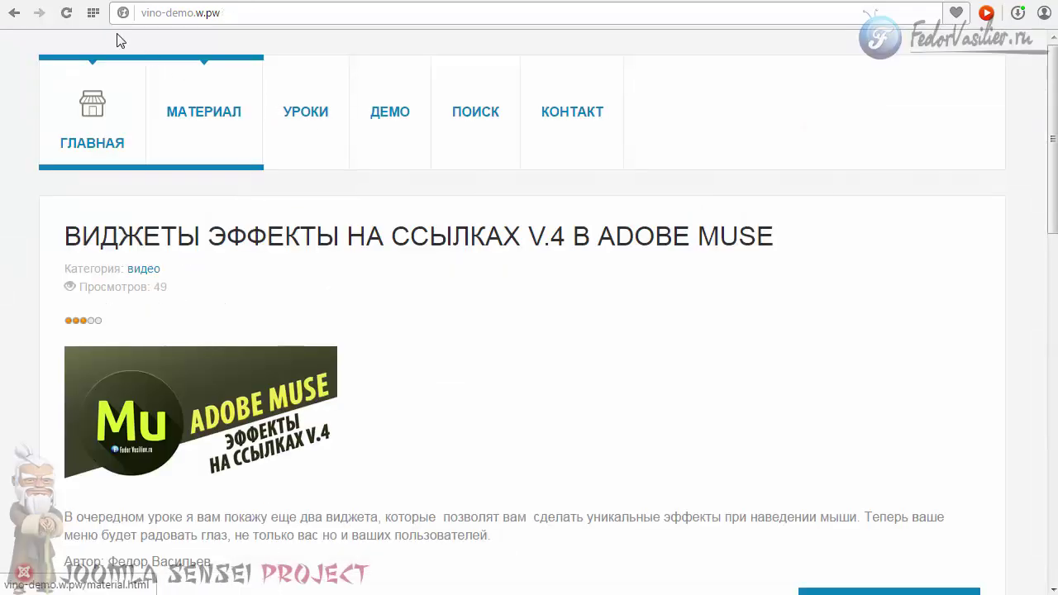
pyautogui.click(66, 13)
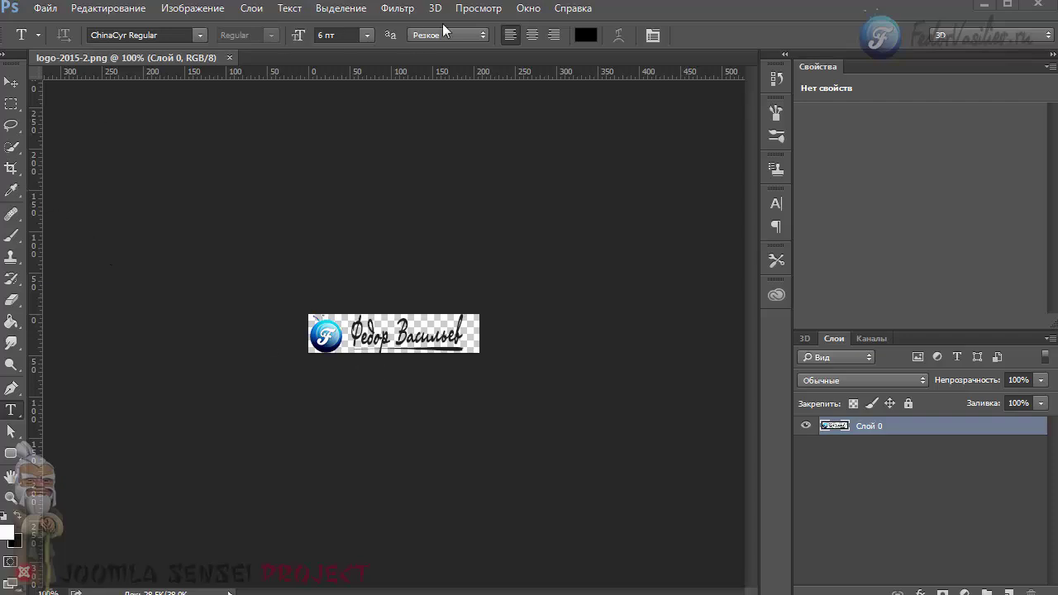
# - Switch to Photoshop and extend the canvas of logo-2015-2.png downward with the Crop tool, adding transparent space below the logo
pyautogui.click(616, 10)
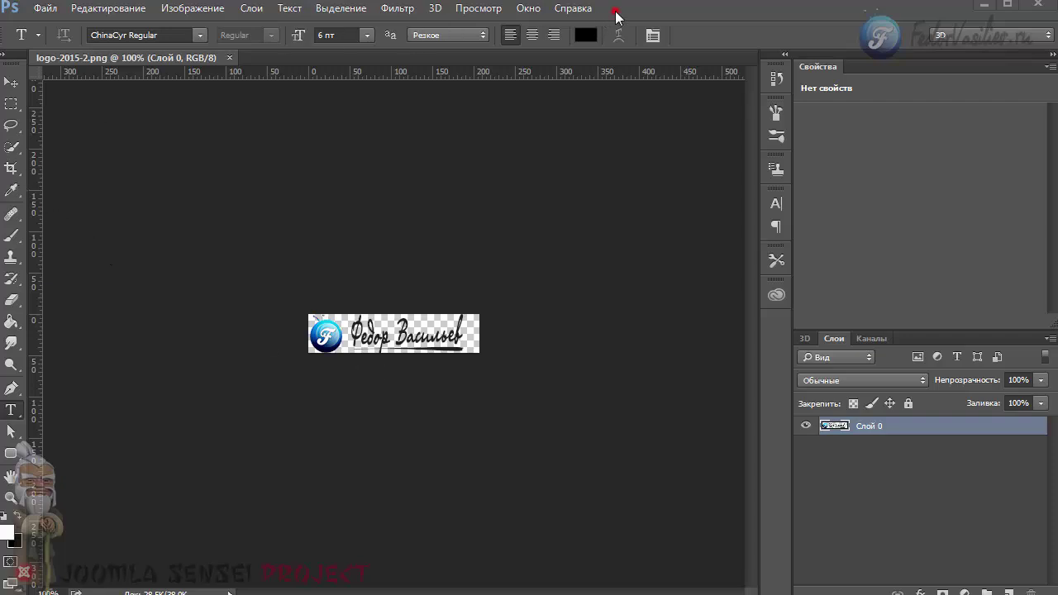
pyautogui.click(11, 169)
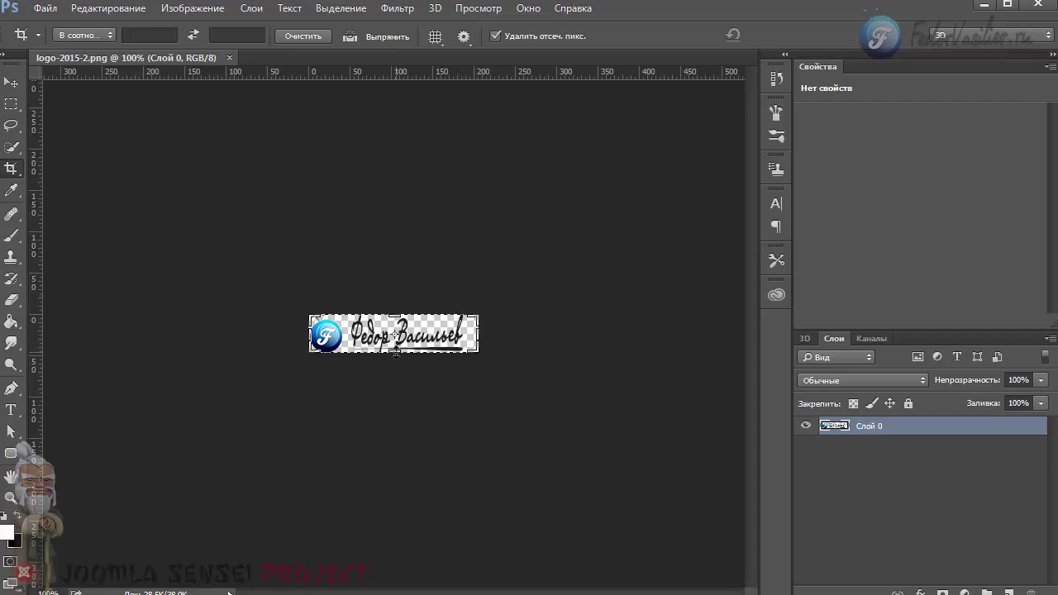
pyautogui.moveTo(396, 354); pyautogui.dragTo(394, 362)
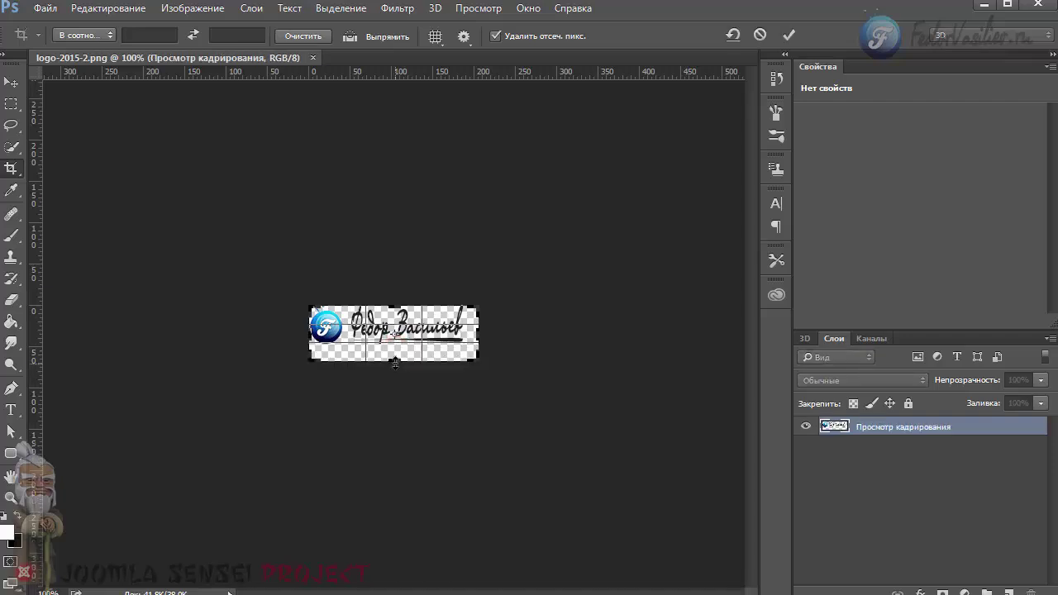
pyautogui.moveTo(395, 363); pyautogui.dragTo(395, 361)
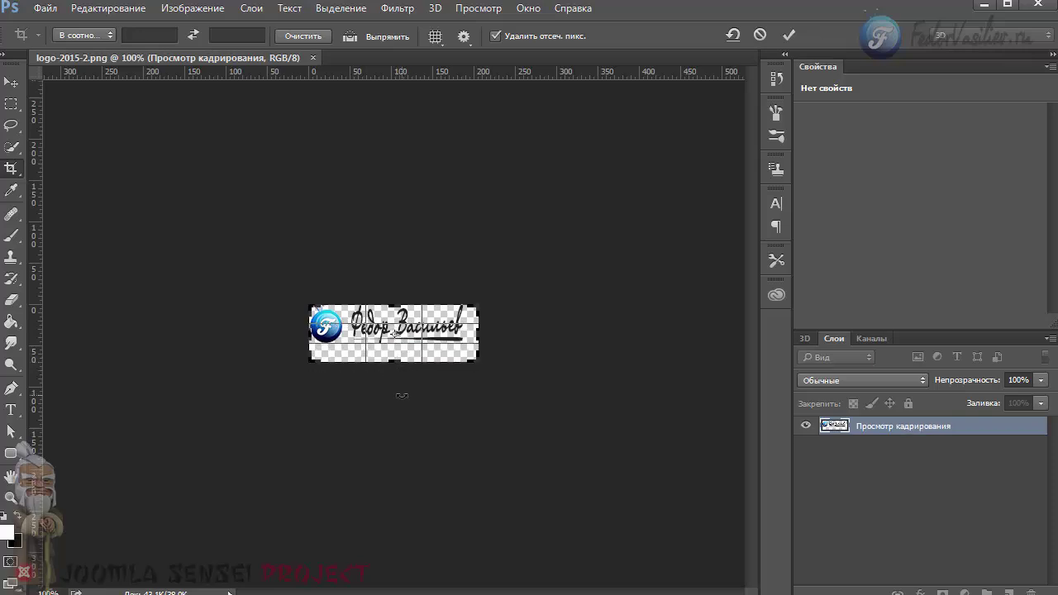
pyautogui.press('Return')
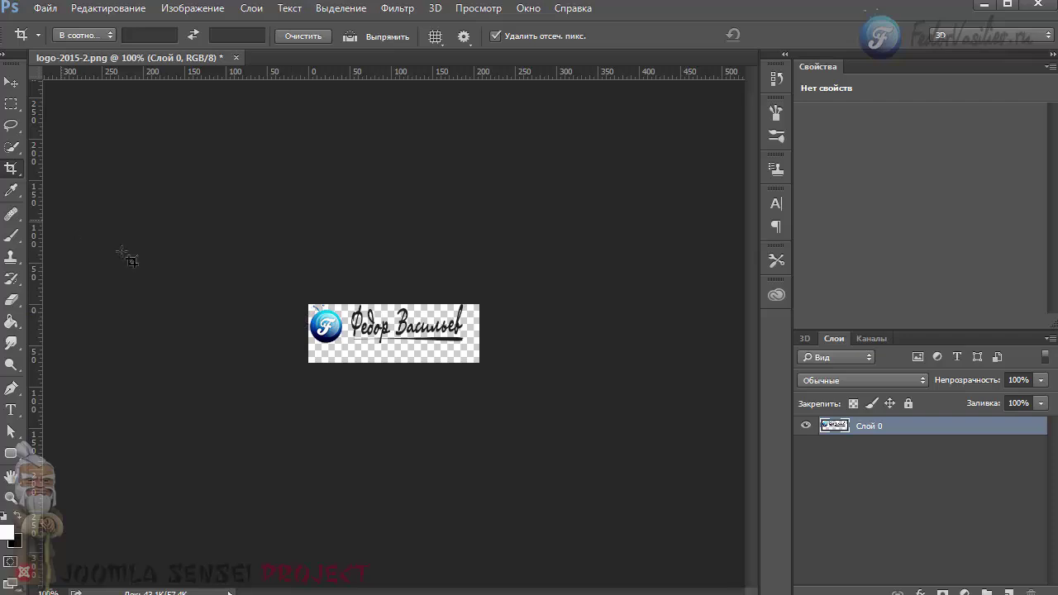
# - Extend the logo canvas further downward with the Crop tool to a height of about 83 px
pyautogui.click(10, 168)
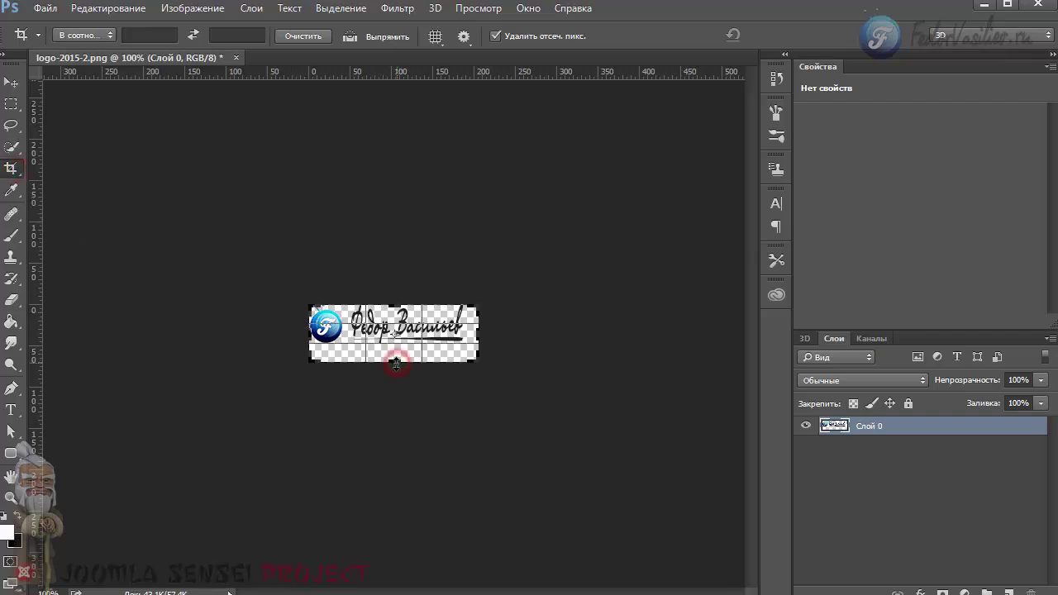
pyautogui.moveTo(397, 364); pyautogui.dragTo(394, 367)
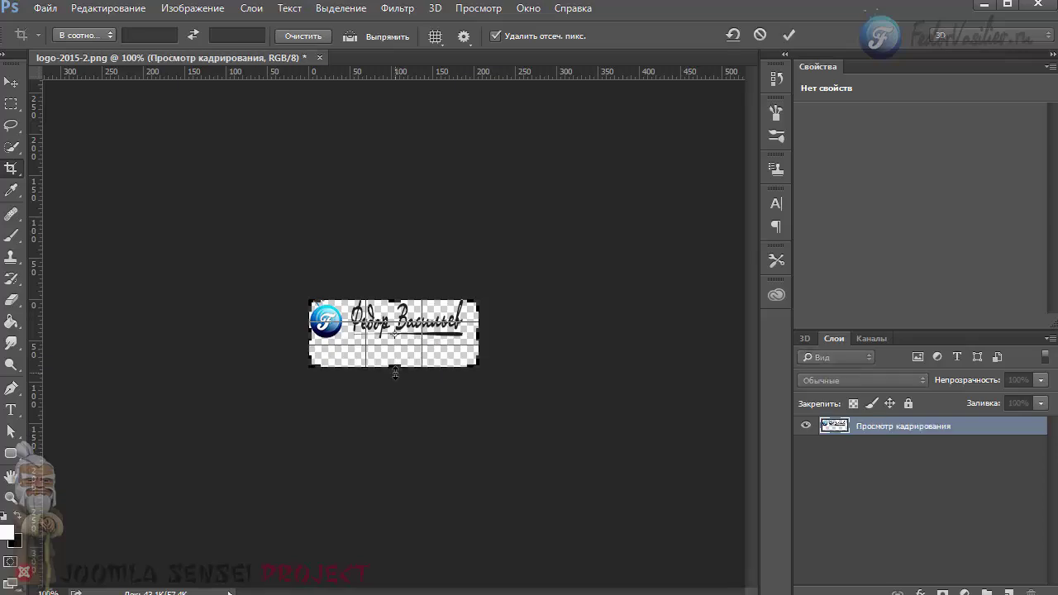
pyautogui.press('Return')
# - Save the extended logo for the web as logo-2015-2.jpg in JPEG format at quality 100
pyautogui.click(45, 8)
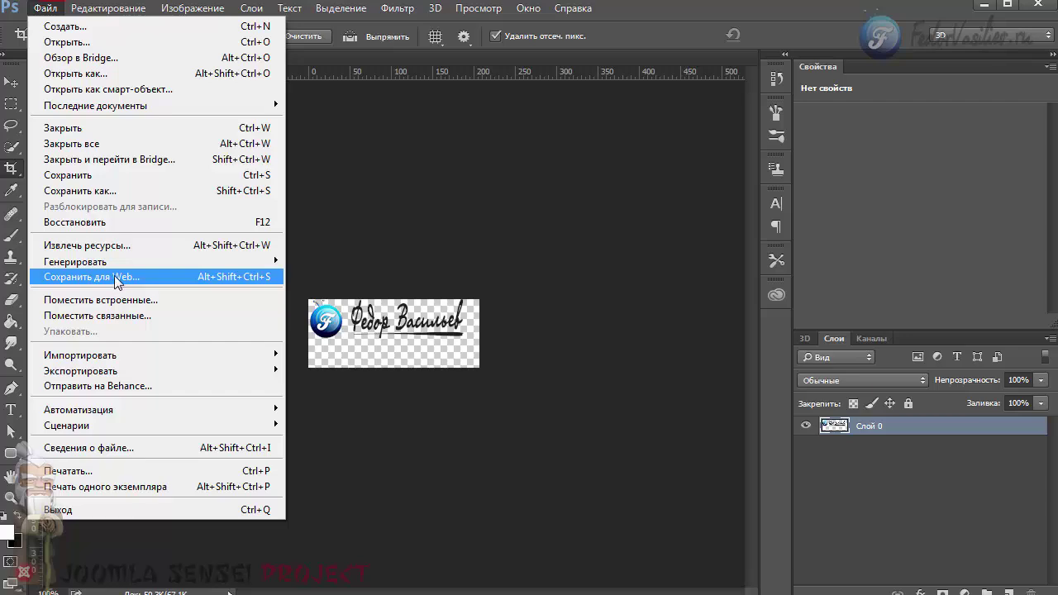
pyautogui.click(82, 278)
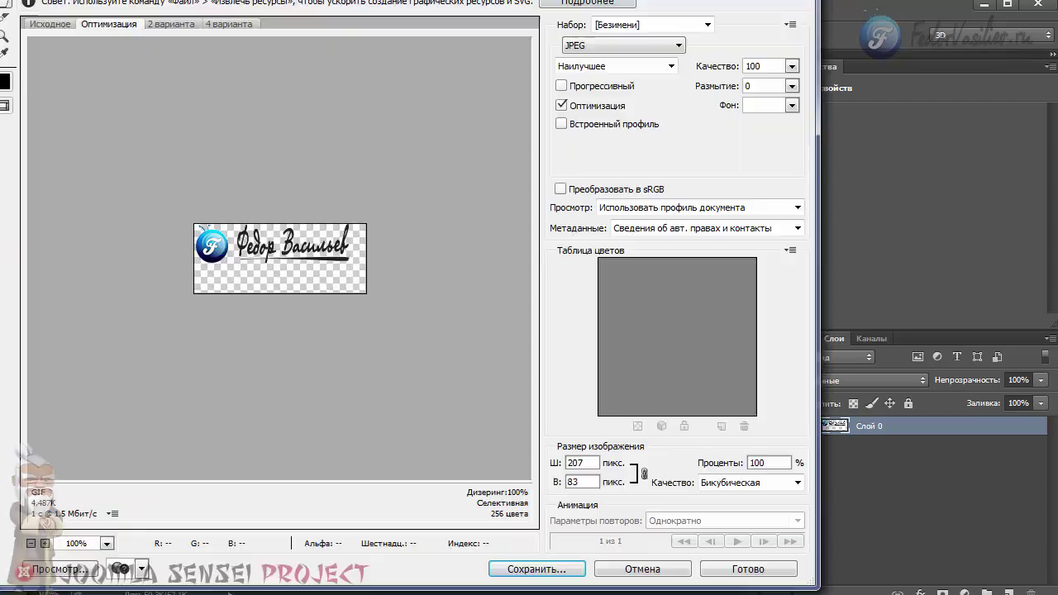
pyautogui.click(504, 569)
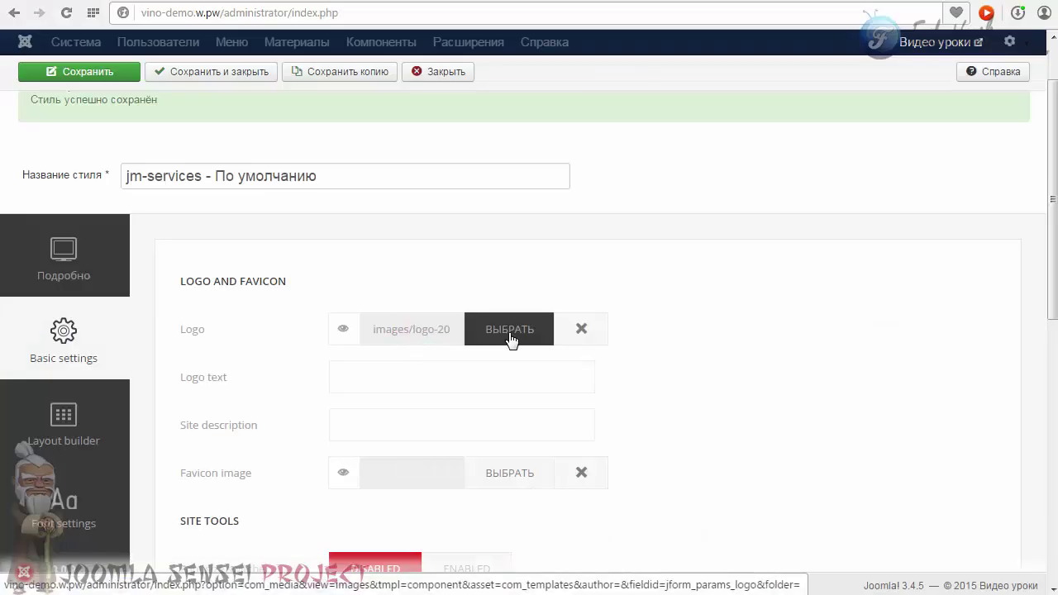
# - Back in the Joomla template style, clear the Logo image and upload logo-2015-2.jpg to the root image folder
pyautogui.click(581, 329)
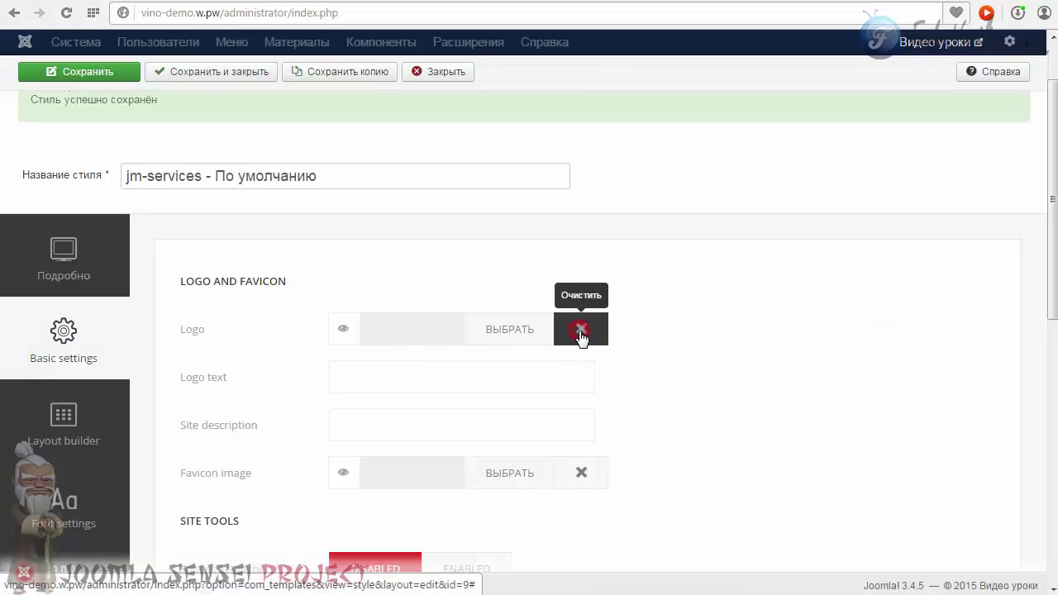
pyautogui.click(501, 329)
pyautogui.scroll(-2, 462, 409)
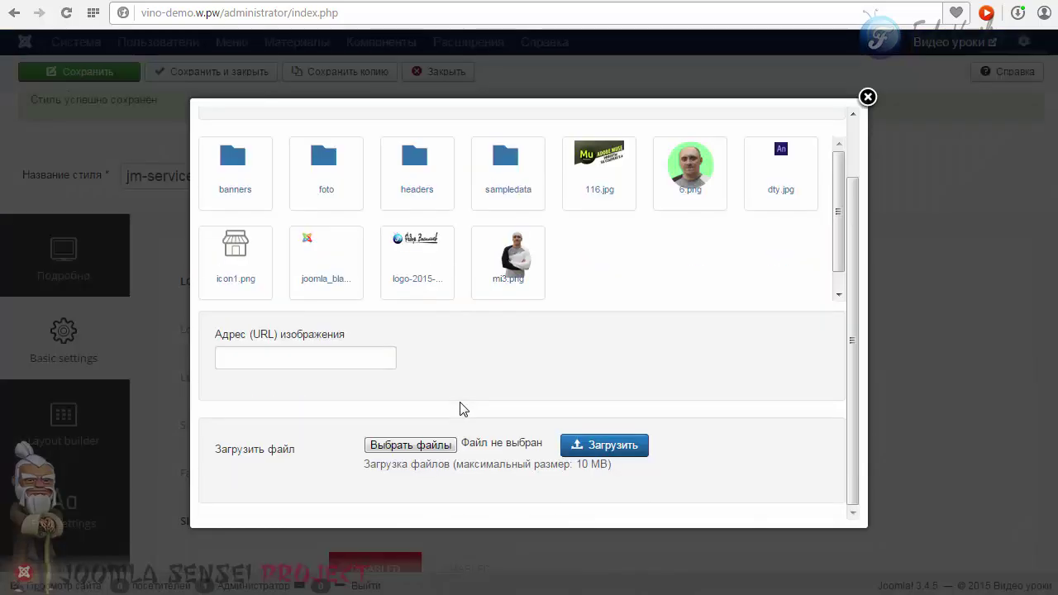
pyautogui.click(432, 445)
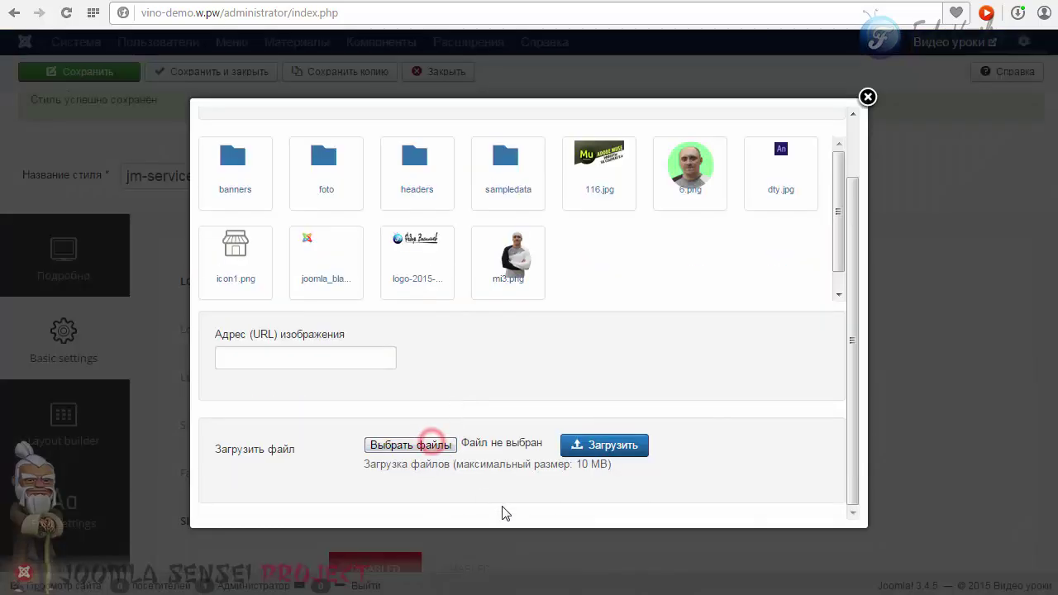
pyautogui.click(579, 445)
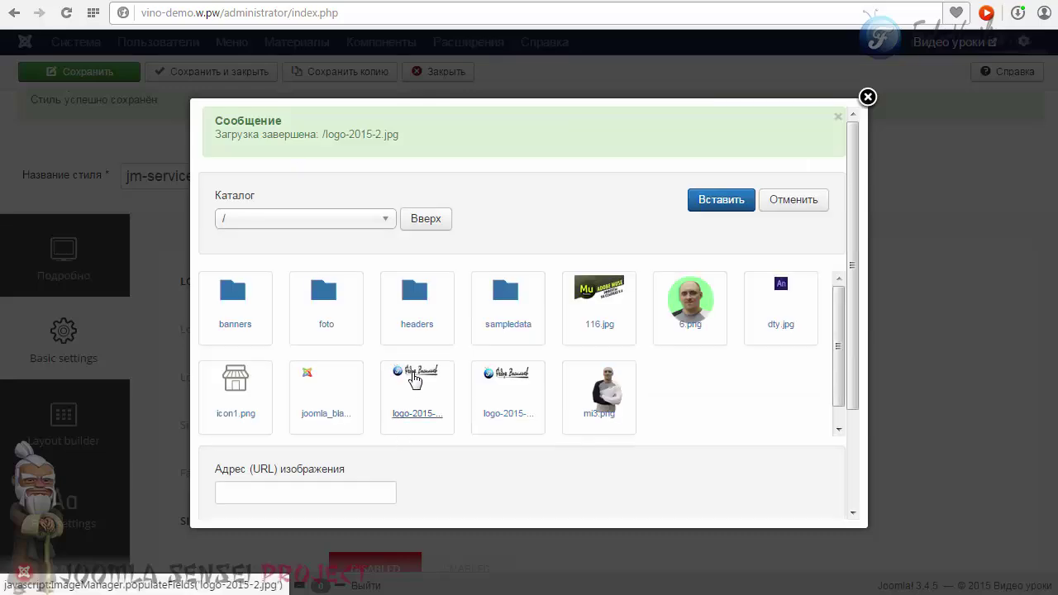
# - Insert logo-2015-2.jpg as the template logo, save the style and reload the site preview
pyautogui.click(411, 372)
pyautogui.click(707, 202)
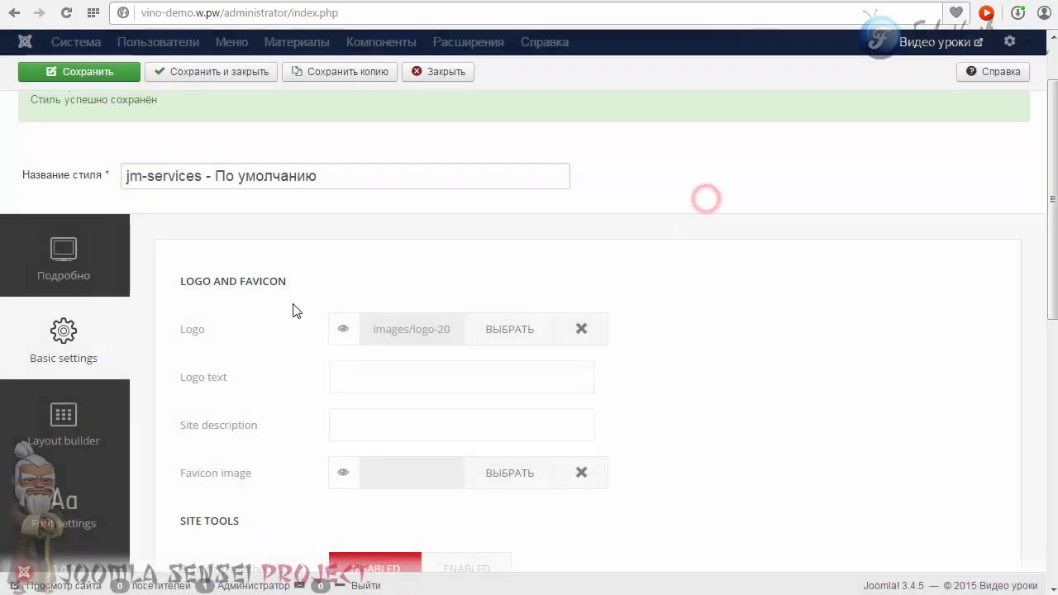
pyautogui.click(124, 73)
pyautogui.click(63, 585)
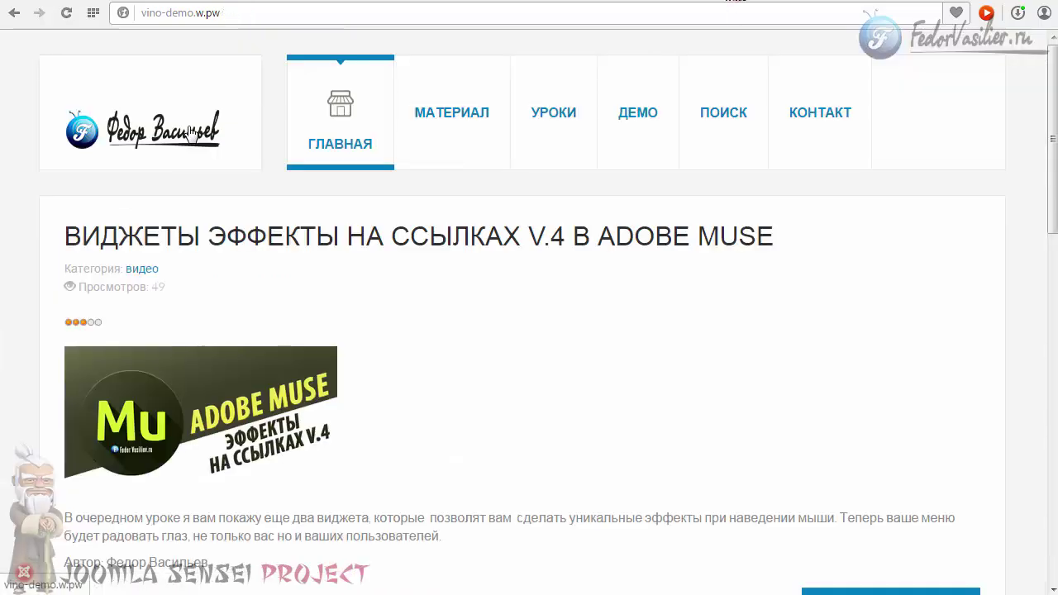
pyautogui.click(66, 13)
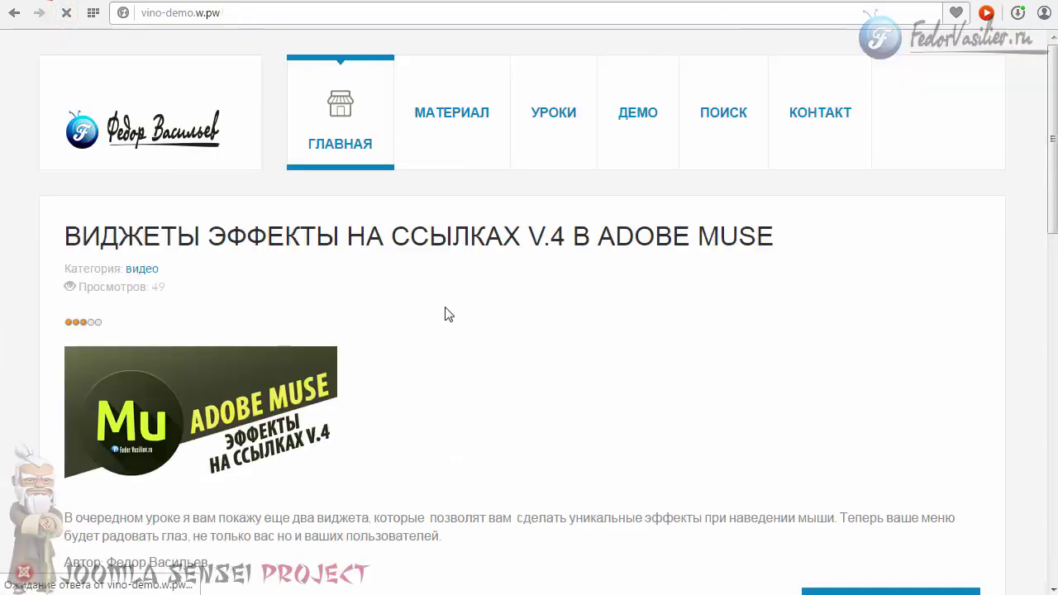